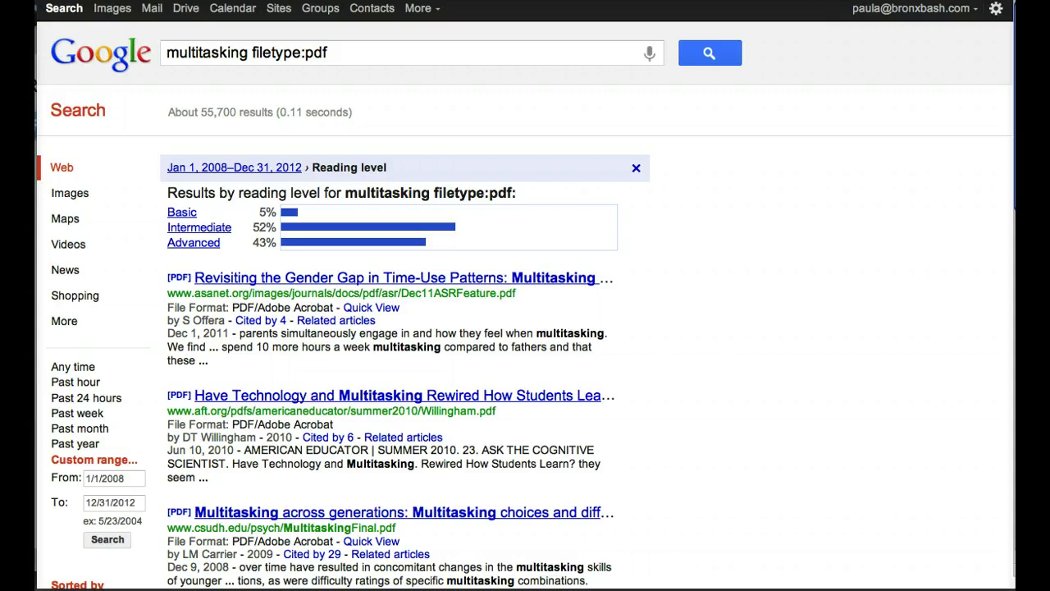
# Step: Scroll up and down the Crocodoc homepage to look over its content
pyautogui.scroll(-10, 346, 337)
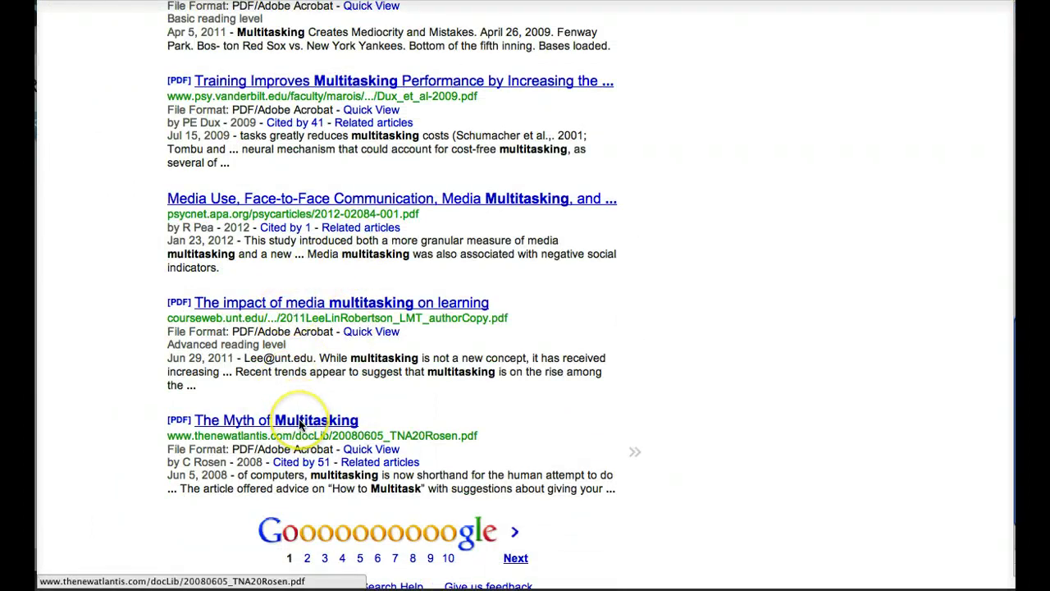
pyautogui.scroll(3, 297, 418)
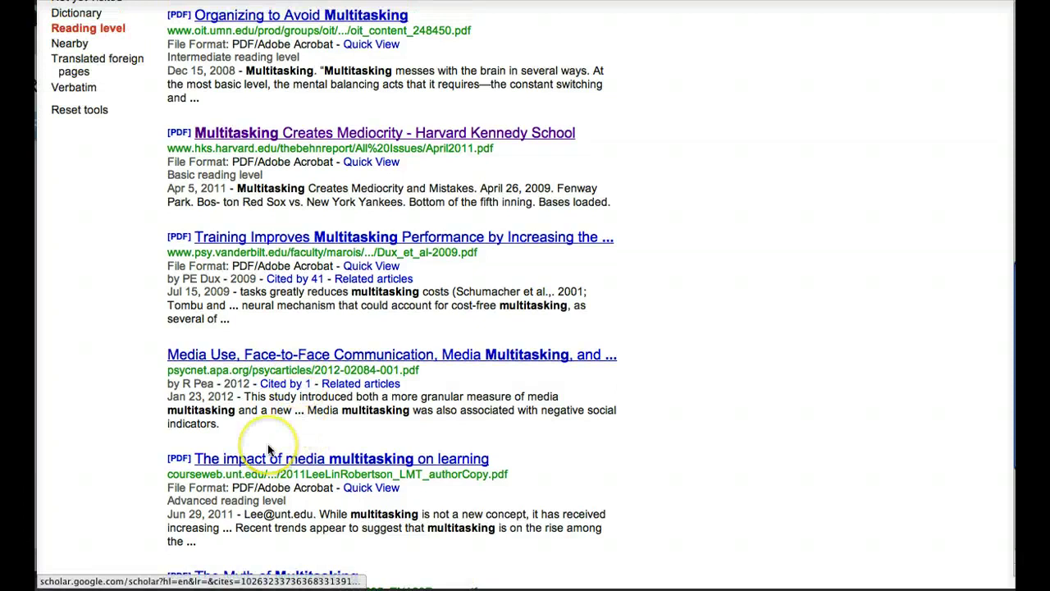
pyautogui.scroll(10, 267, 444)
pyautogui.scroll(3, 267, 449)
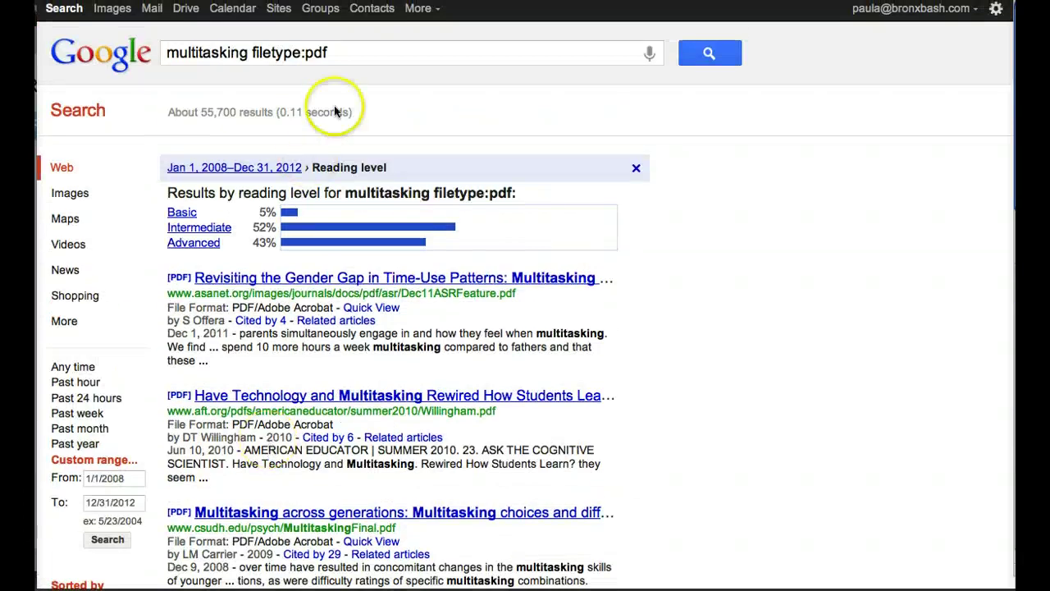
pyautogui.scroll(-3, 164, 464)
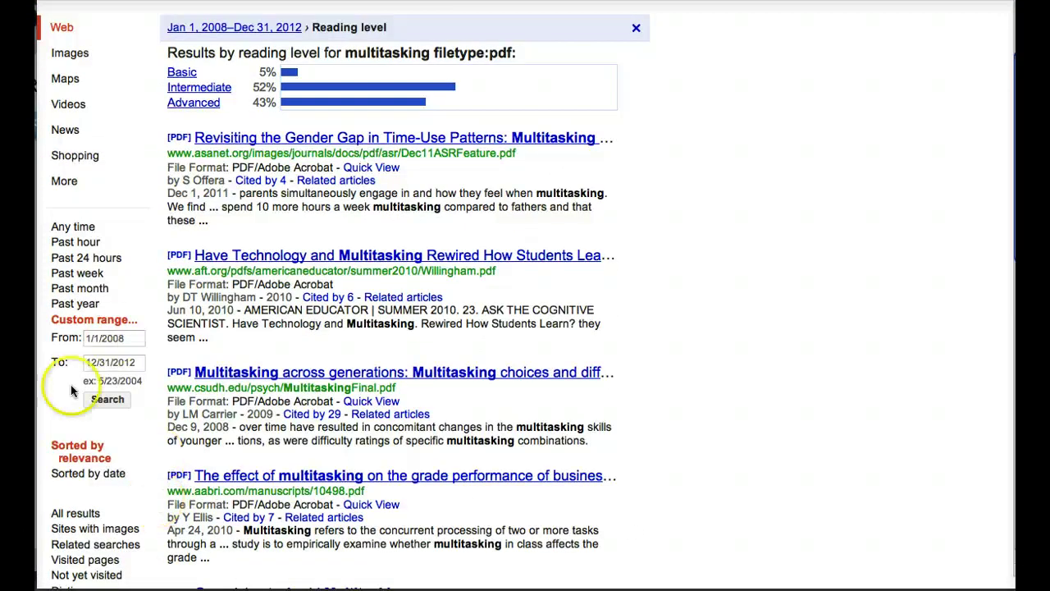
pyautogui.scroll(-3, 74, 418)
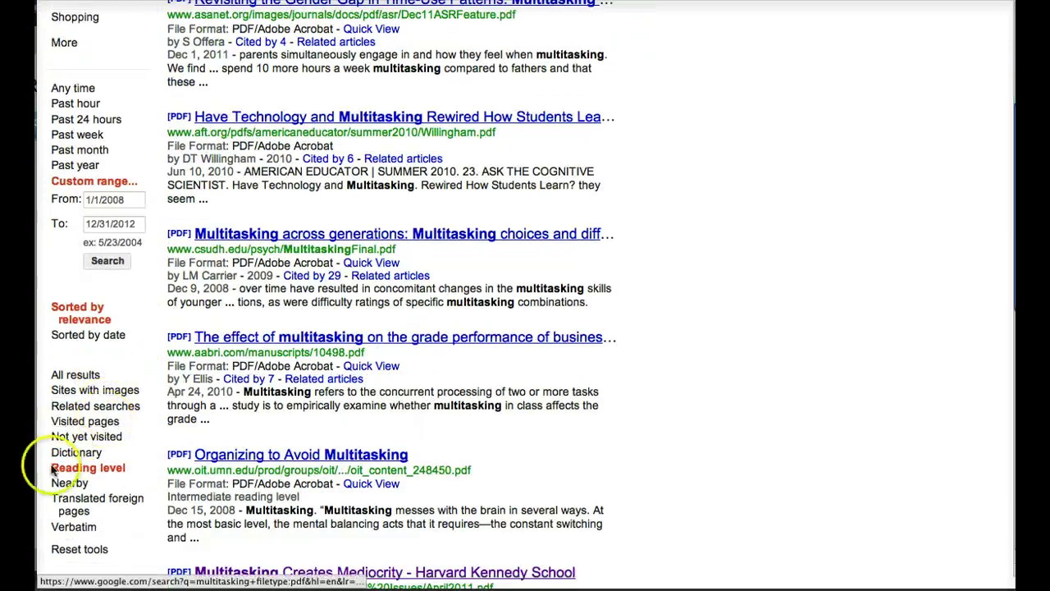
pyautogui.scroll(3, 123, 469)
pyautogui.scroll(1, 158, 469)
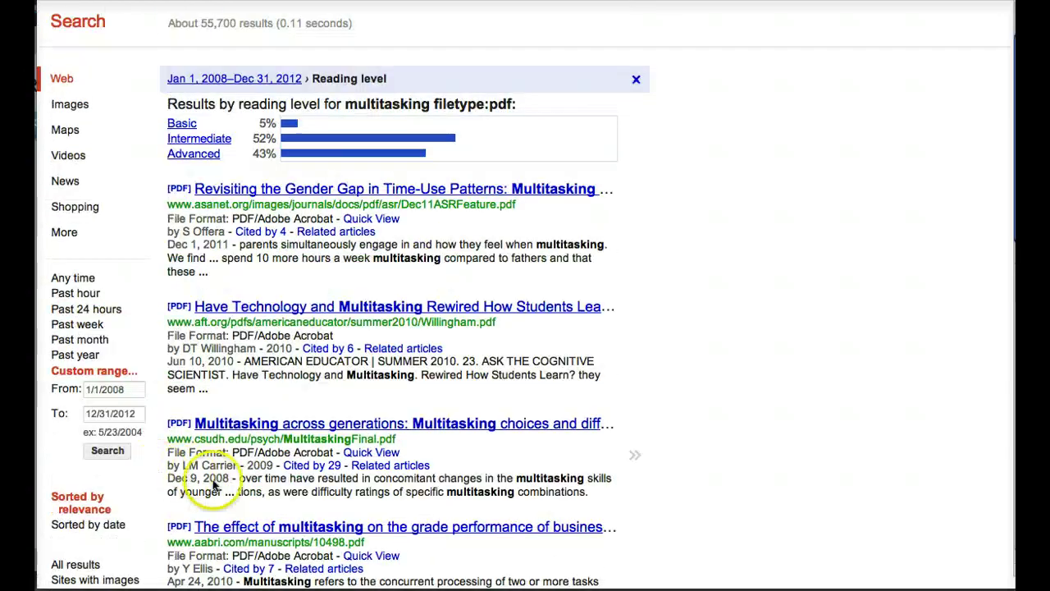
pyautogui.scroll(-4, 217, 500)
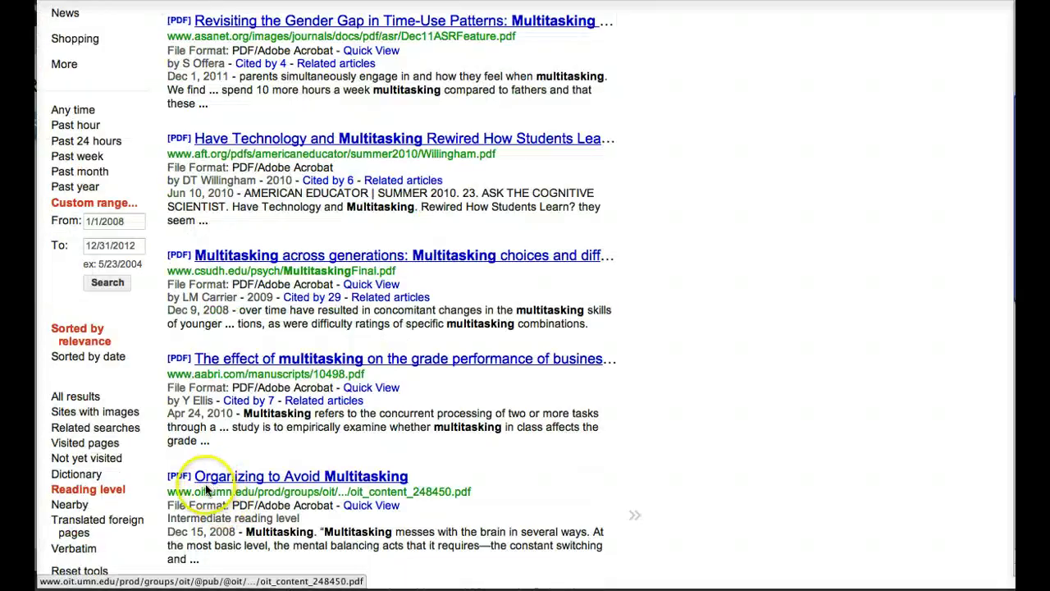
pyautogui.scroll(2, 219, 383)
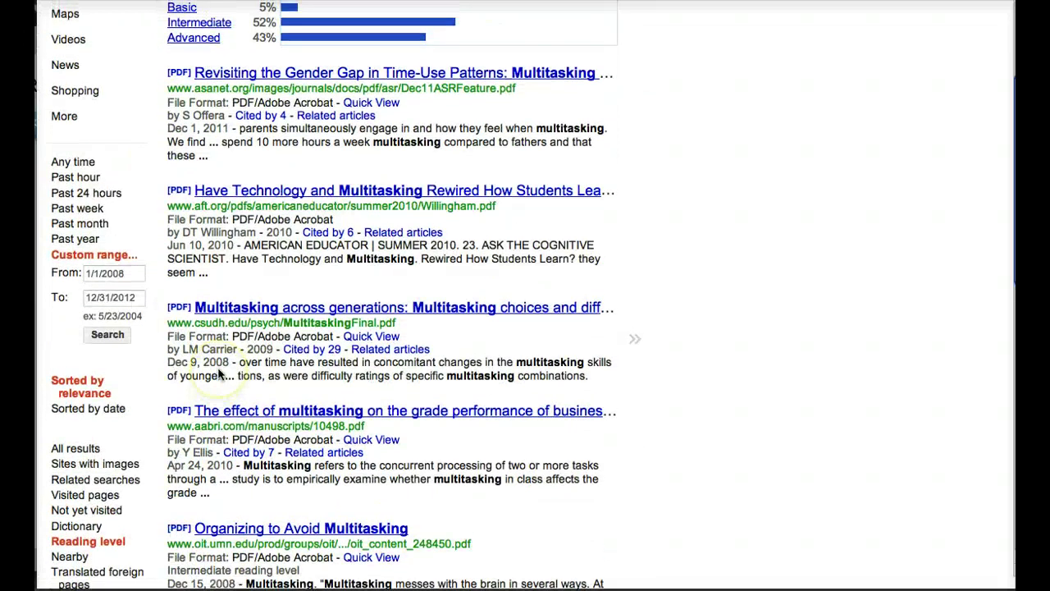
pyautogui.scroll(-15, 226, 312)
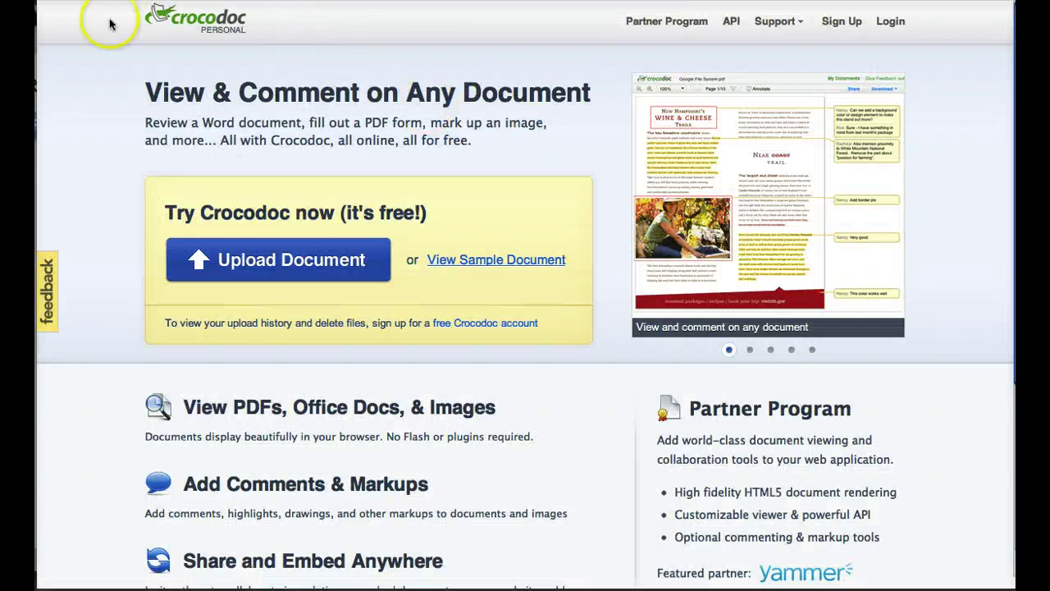
pyautogui.scroll(-3, 495, 79)
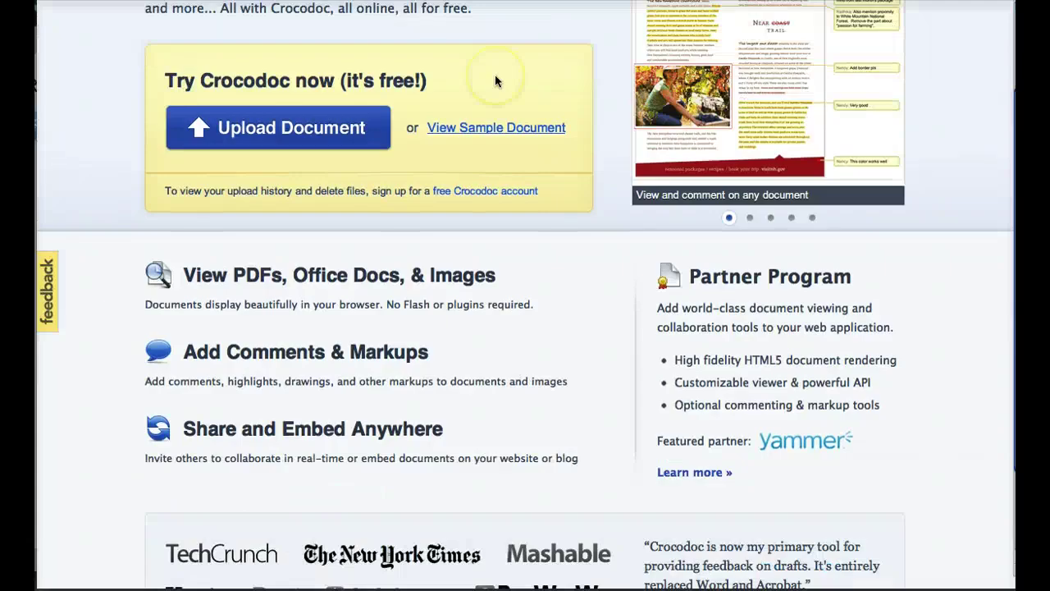
pyautogui.scroll(-1, 496, 79)
pyautogui.scroll(-1, 495, 74)
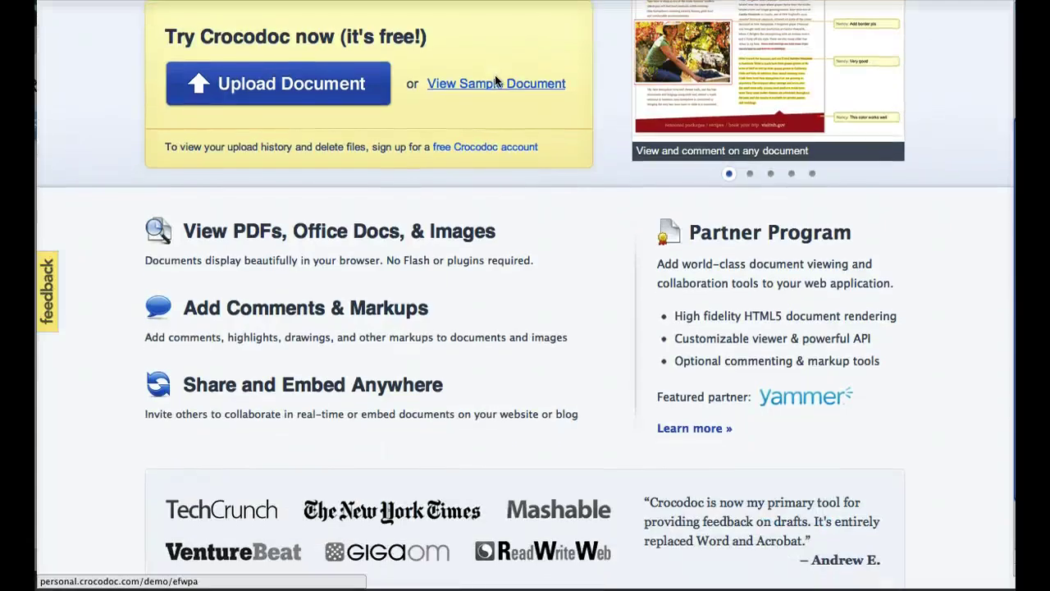
pyautogui.scroll(-2, 494, 75)
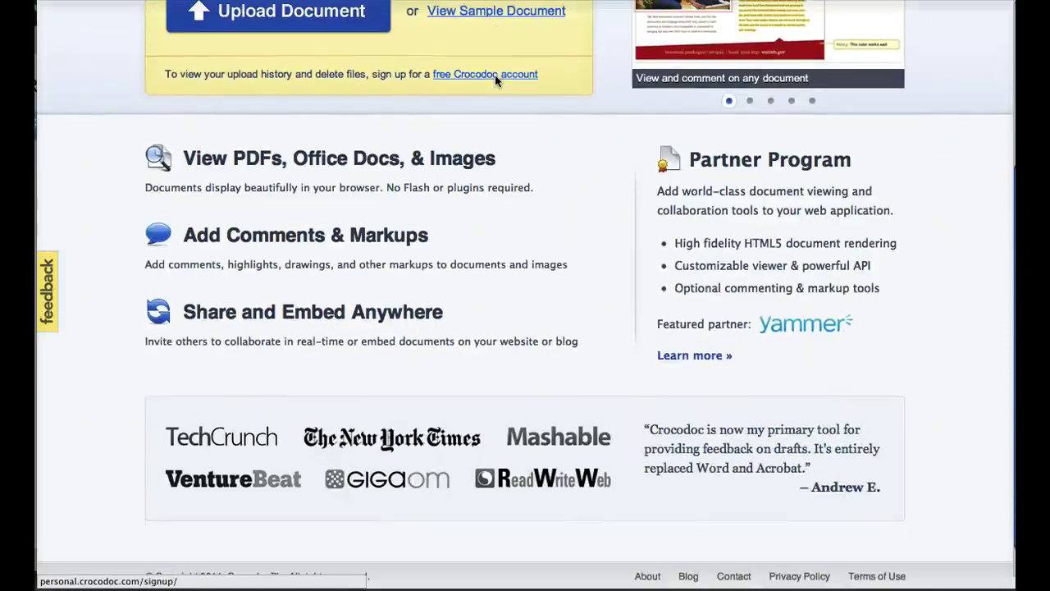
# Step: Open the Hacker Monthly sample PDF in the viewer and scroll its pages back to the cover
pyautogui.click(495, 10)
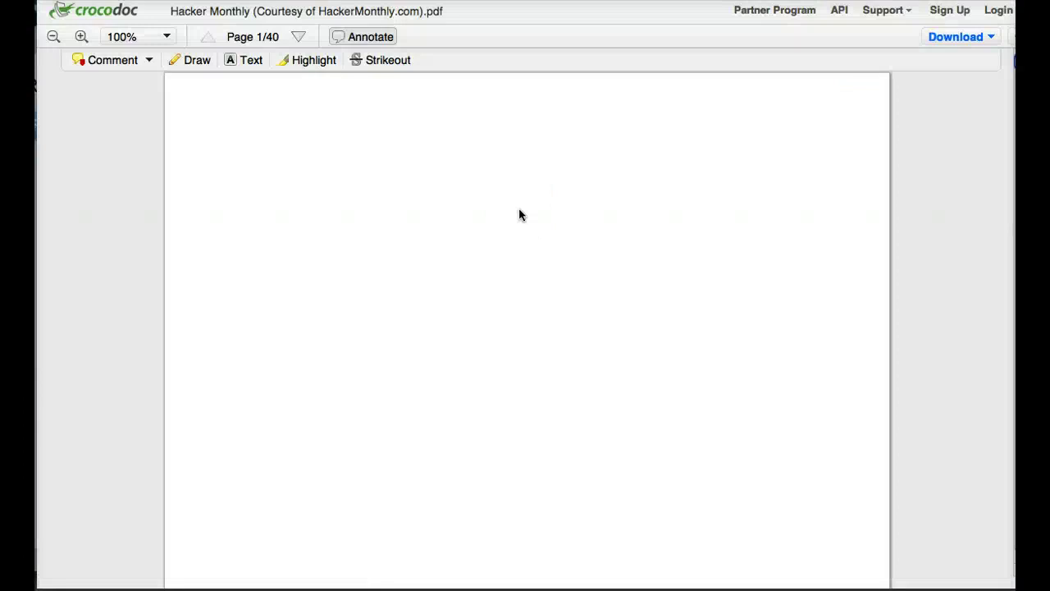
pyautogui.click(483, 252)
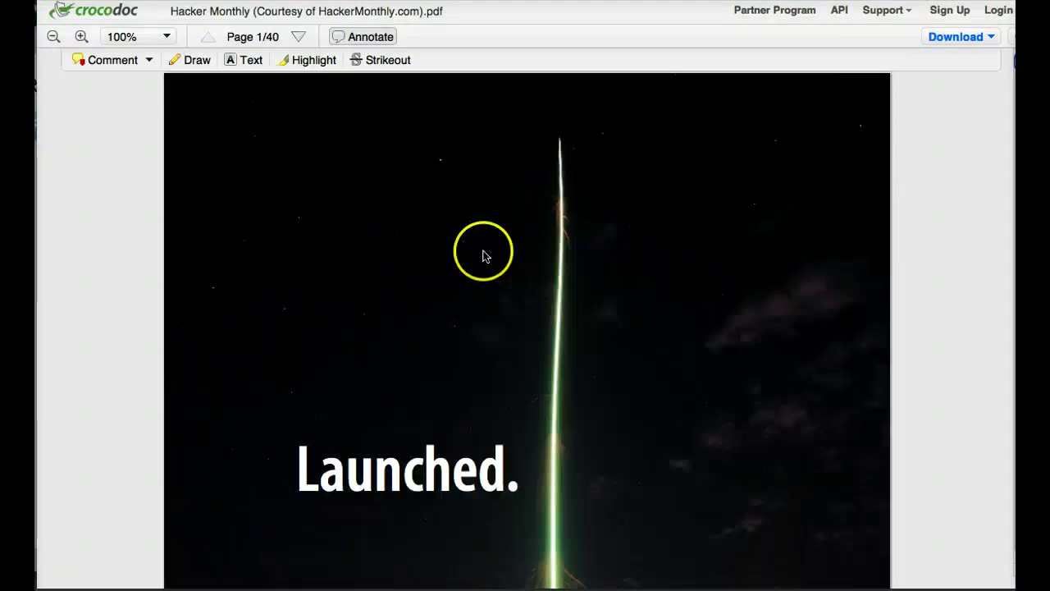
pyautogui.scroll(-10, 520, 254)
pyautogui.scroll(-15, 522, 252)
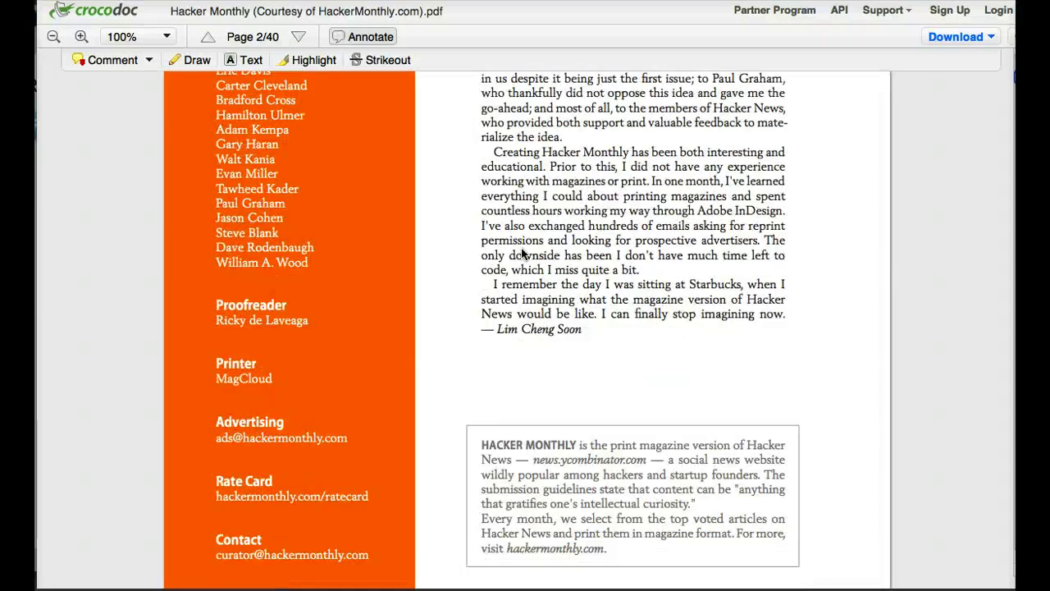
pyautogui.scroll(20, 522, 248)
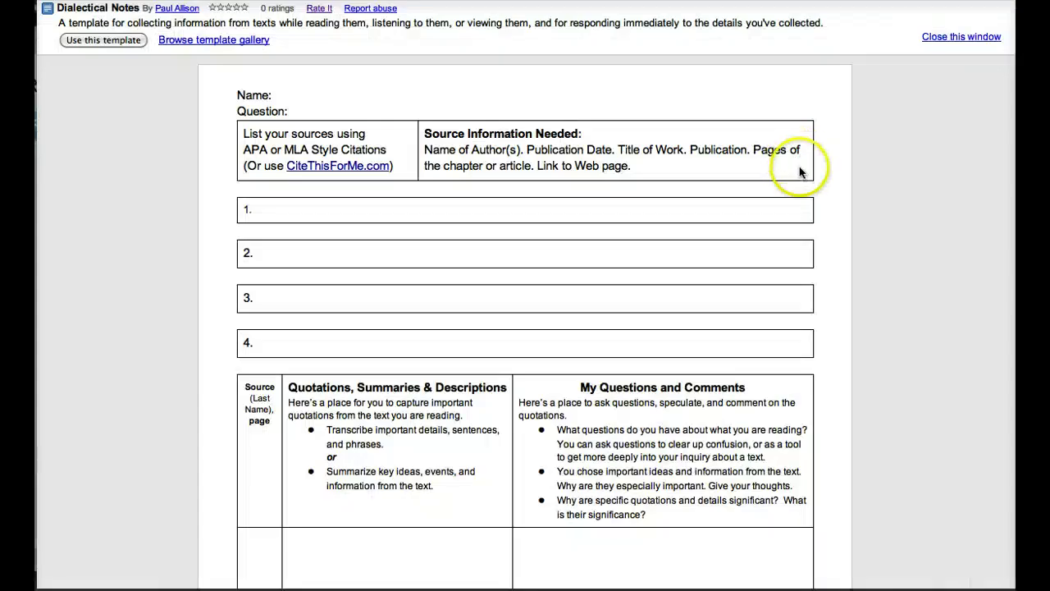
pyautogui.scroll(-10, 801, 198)
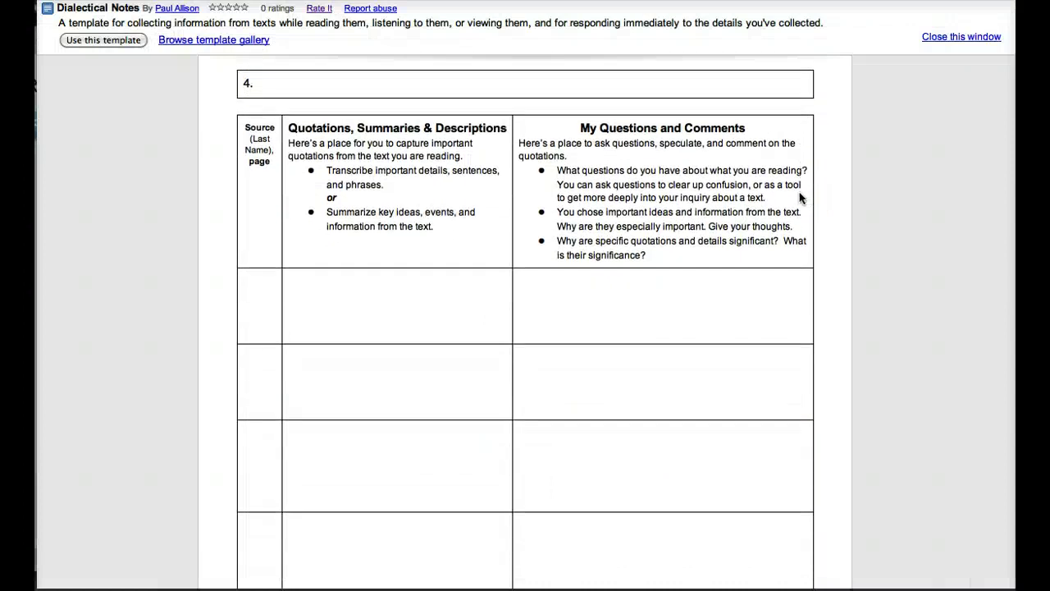
pyautogui.scroll(10, 800, 198)
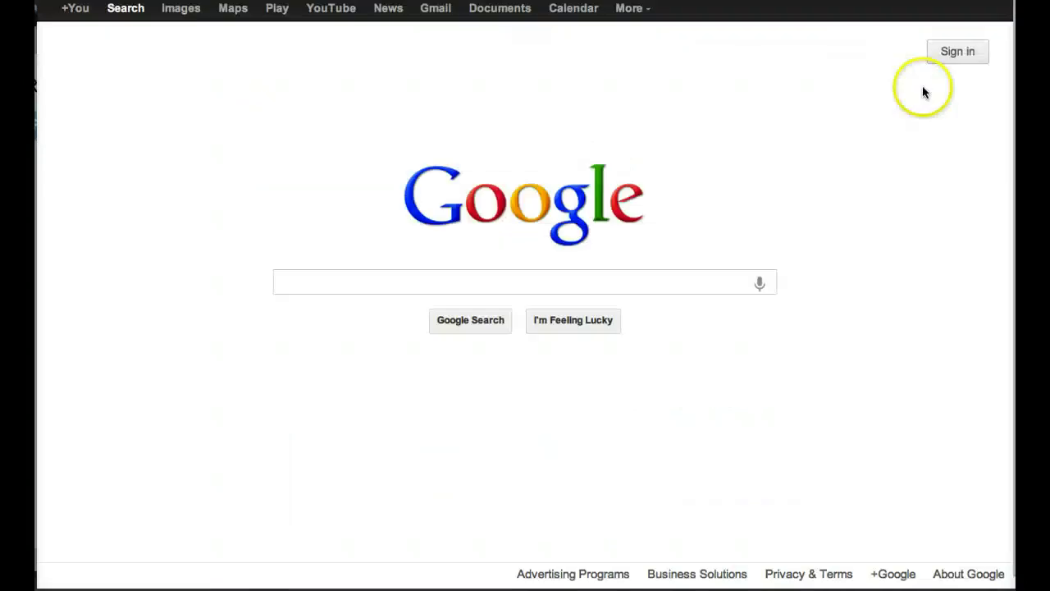
# Step: Sign in to the Google account with its password, then return to the multitasking filetype:pdf results
pyautogui.click(959, 56)
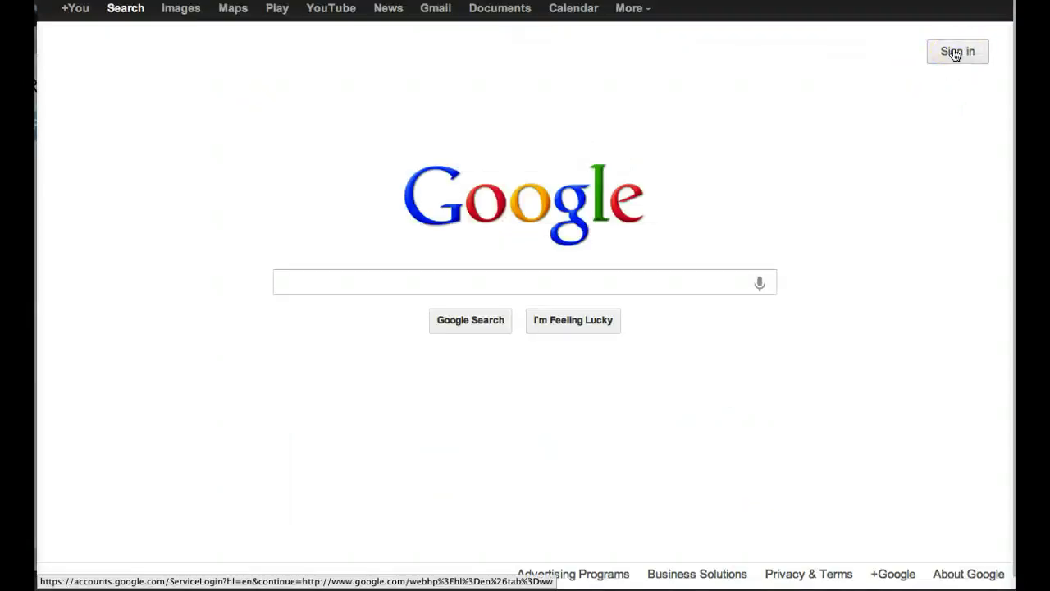
pyautogui.click(954, 54)
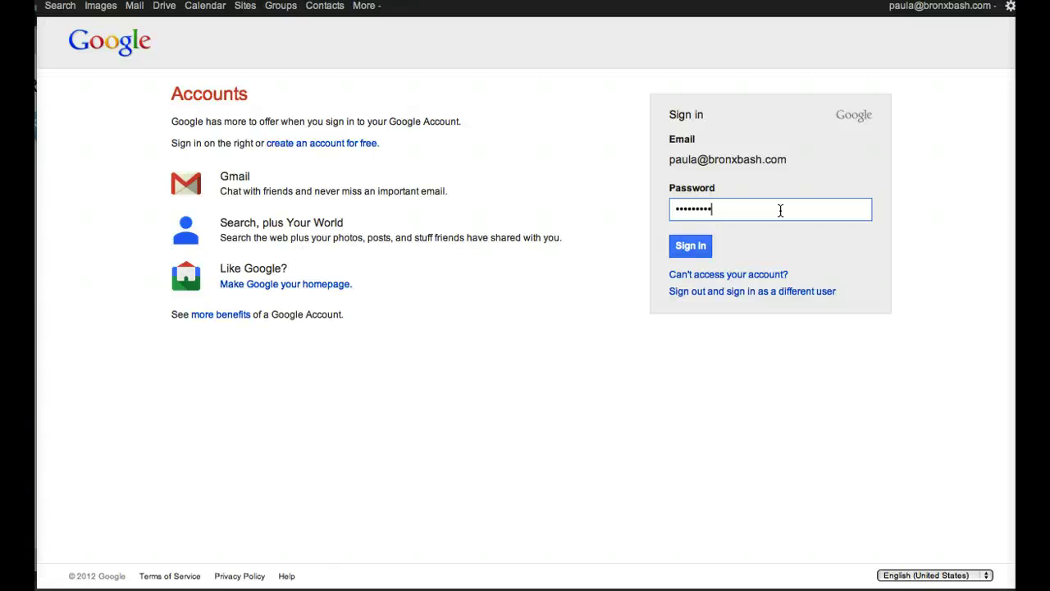
pyautogui.press('Return')
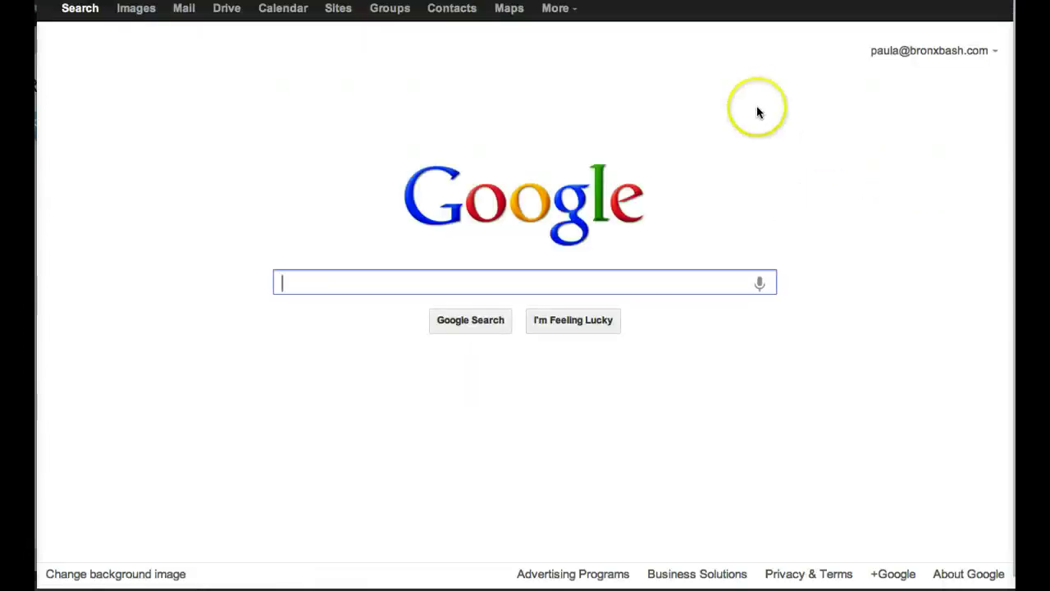
pyautogui.rightClick(482, 0)
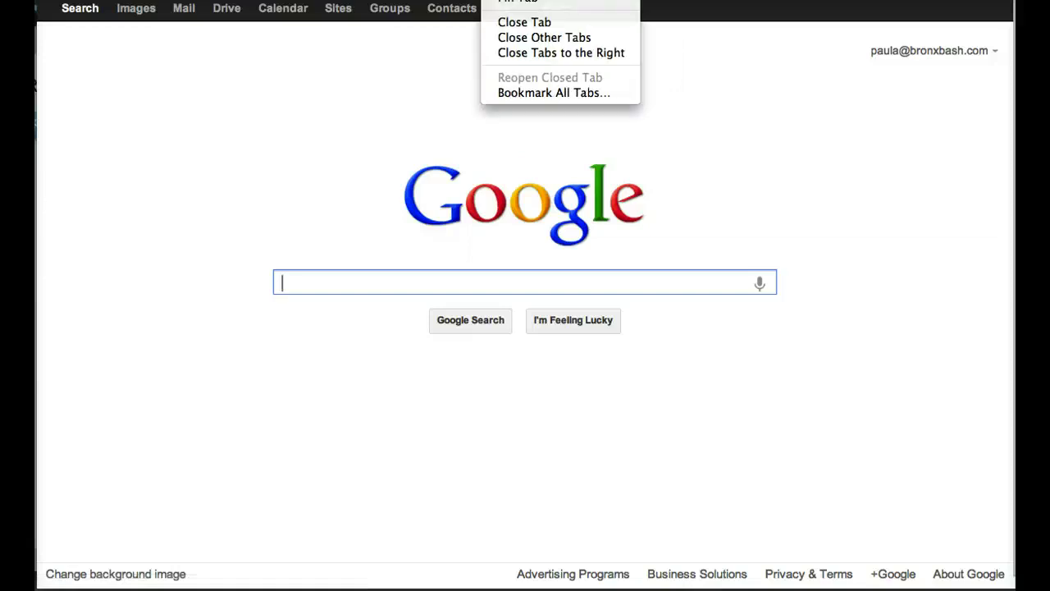
pyautogui.press('Escape')
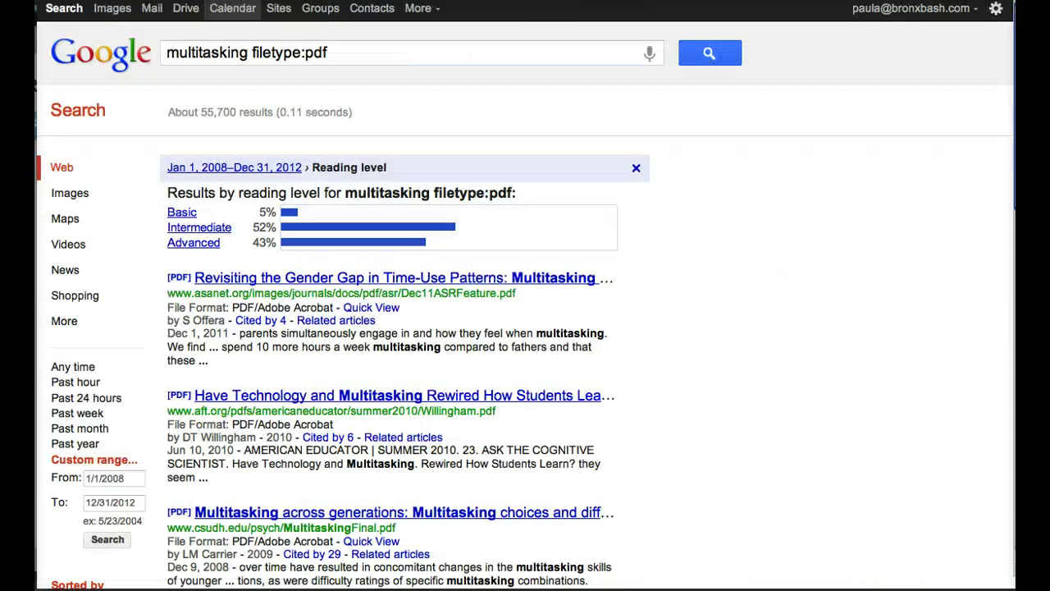
# Step: Open Google Web History and remove the star from the 8:41am entry
pyautogui.click(996, 9)
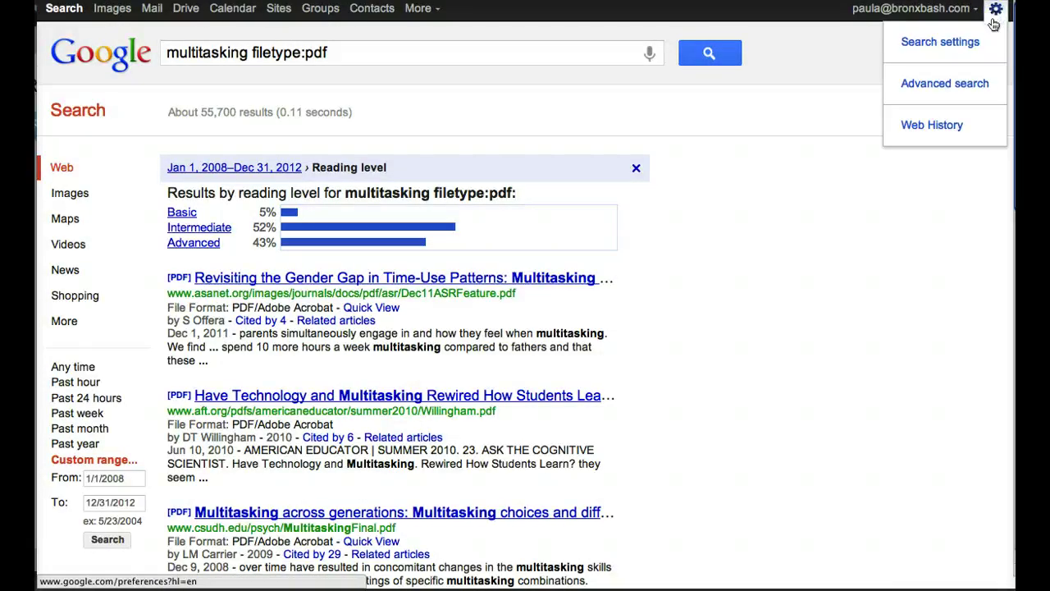
pyautogui.click(956, 124)
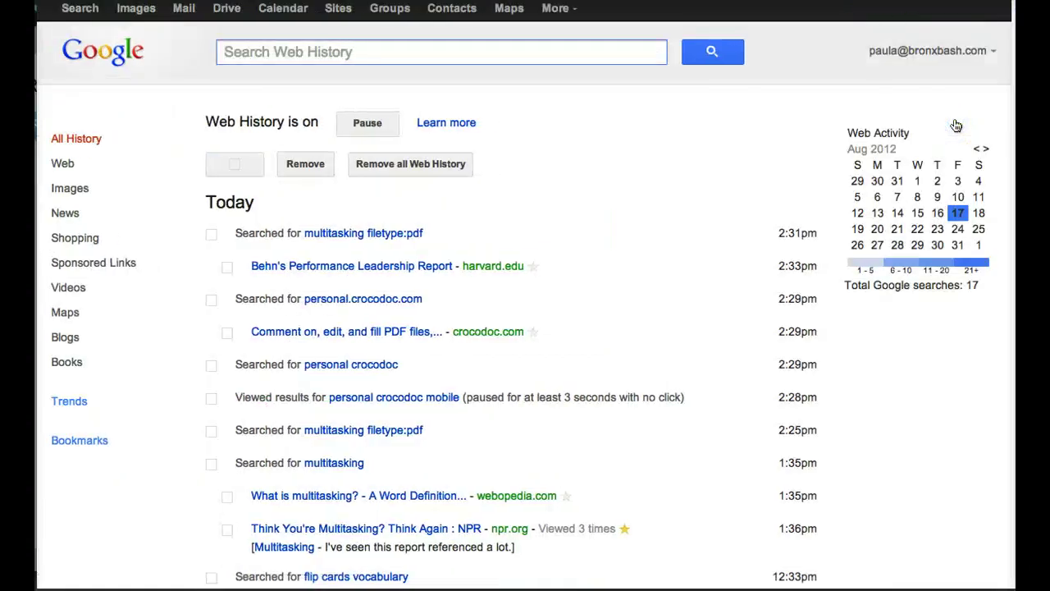
pyautogui.scroll(-10, 648, 111)
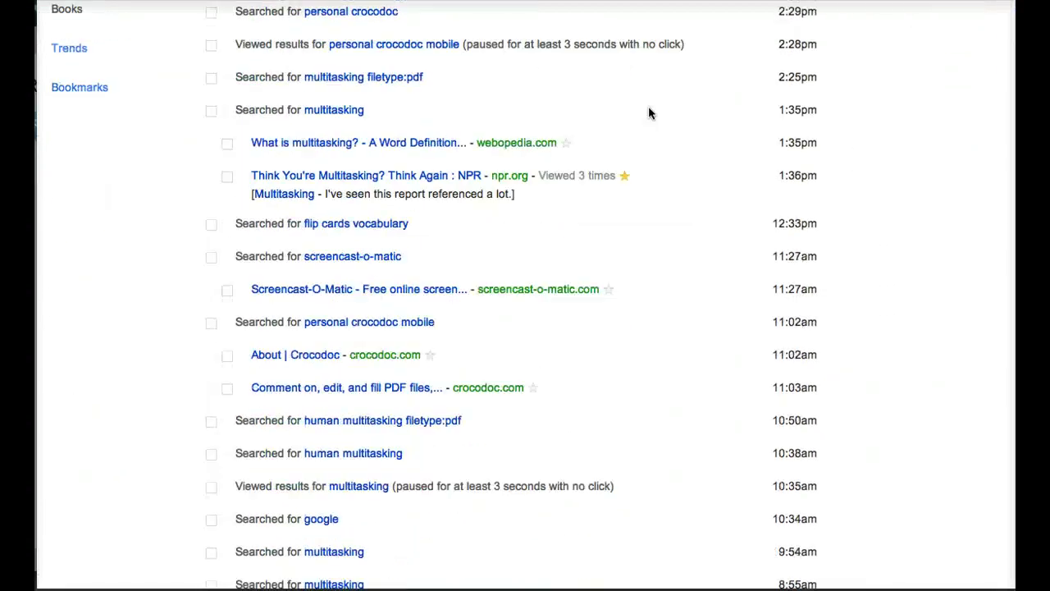
pyautogui.scroll(-3, 648, 113)
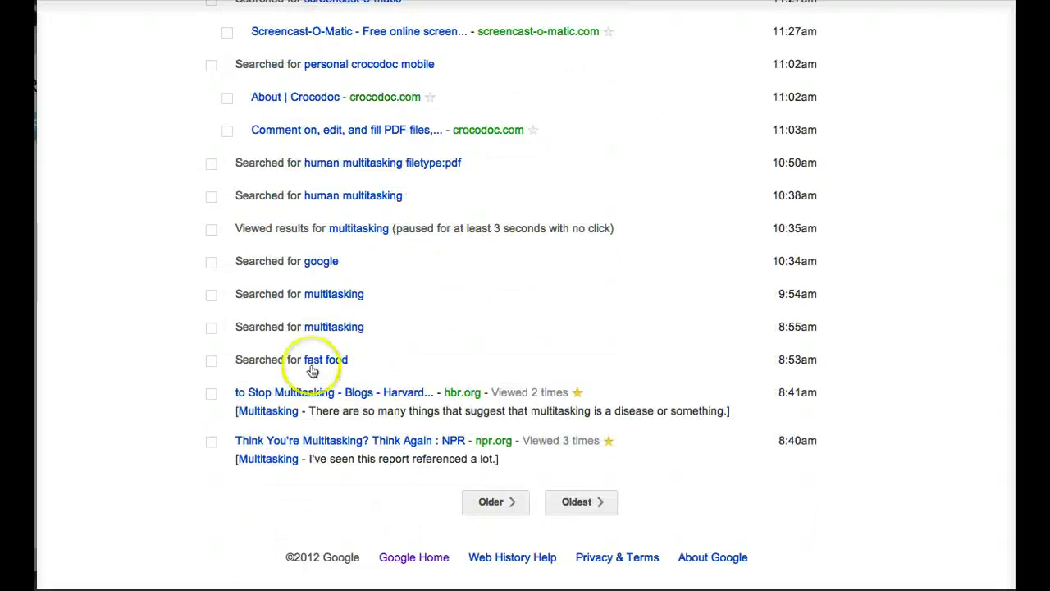
pyautogui.rightClick(577, 397)
pyautogui.click(577, 398)
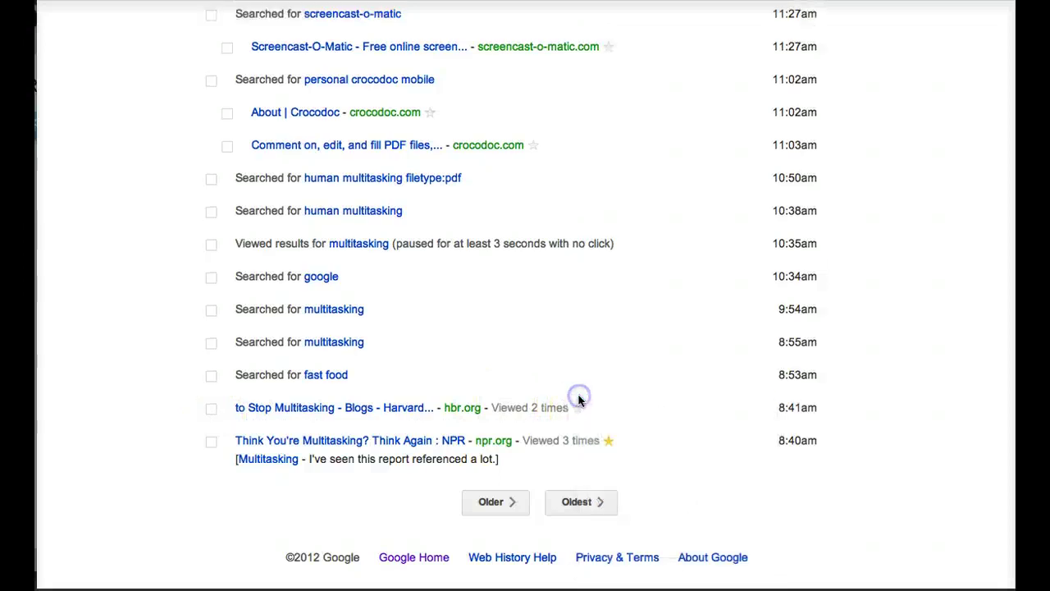
pyautogui.click(579, 407)
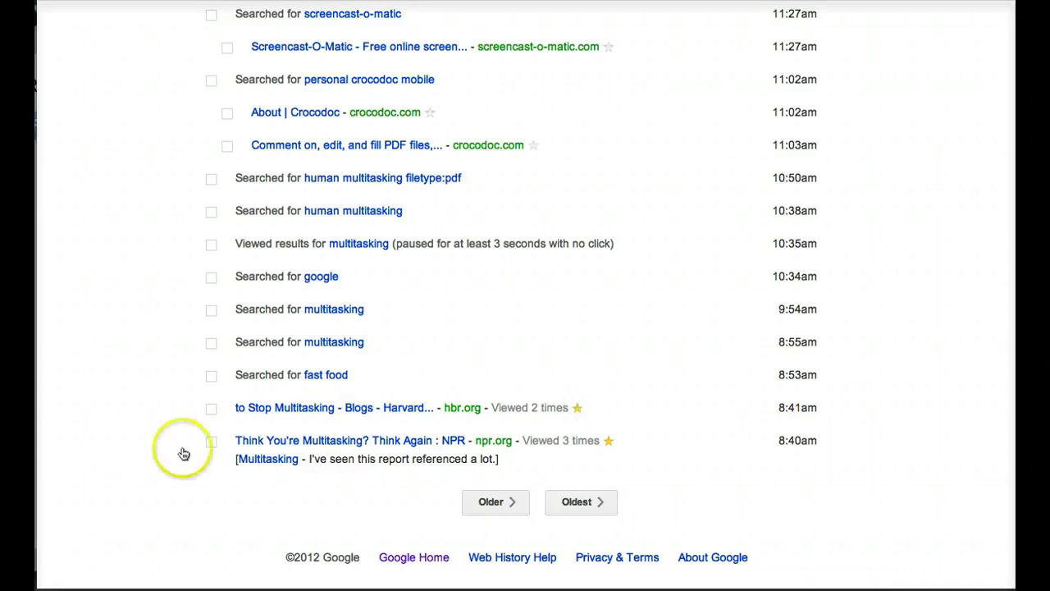
# Step: Review the two starred multitasking bookmarks, then go back to the Google home page
pyautogui.scroll(15, 69, 467)
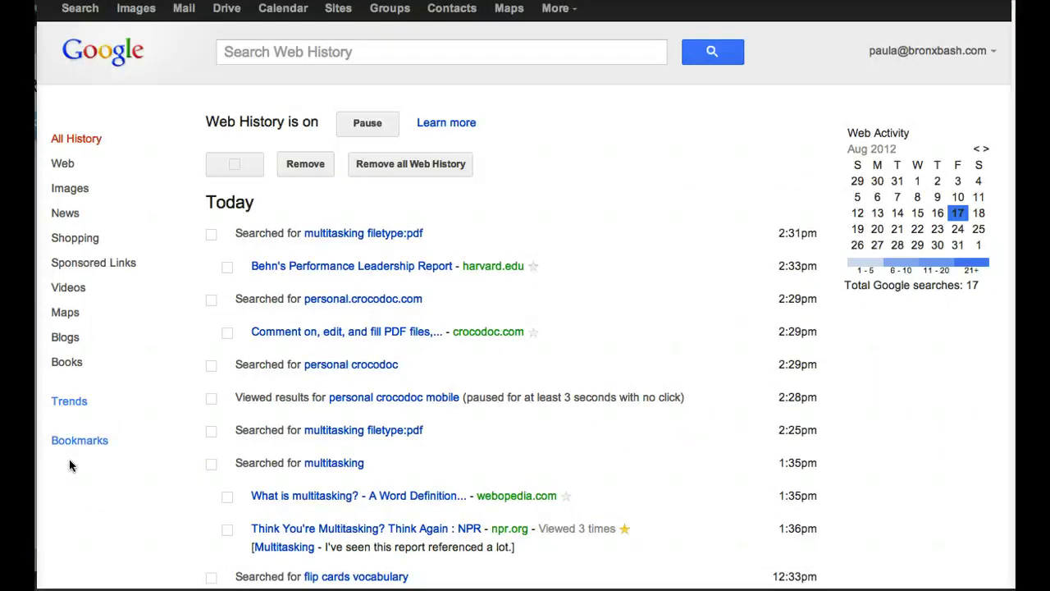
pyautogui.click(67, 440)
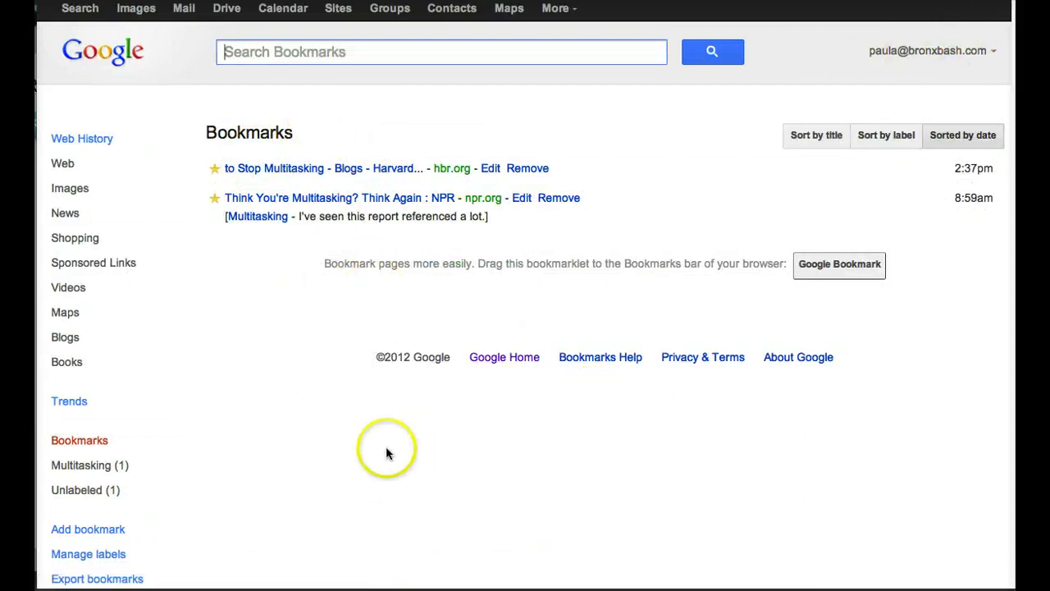
pyautogui.click(97, 578)
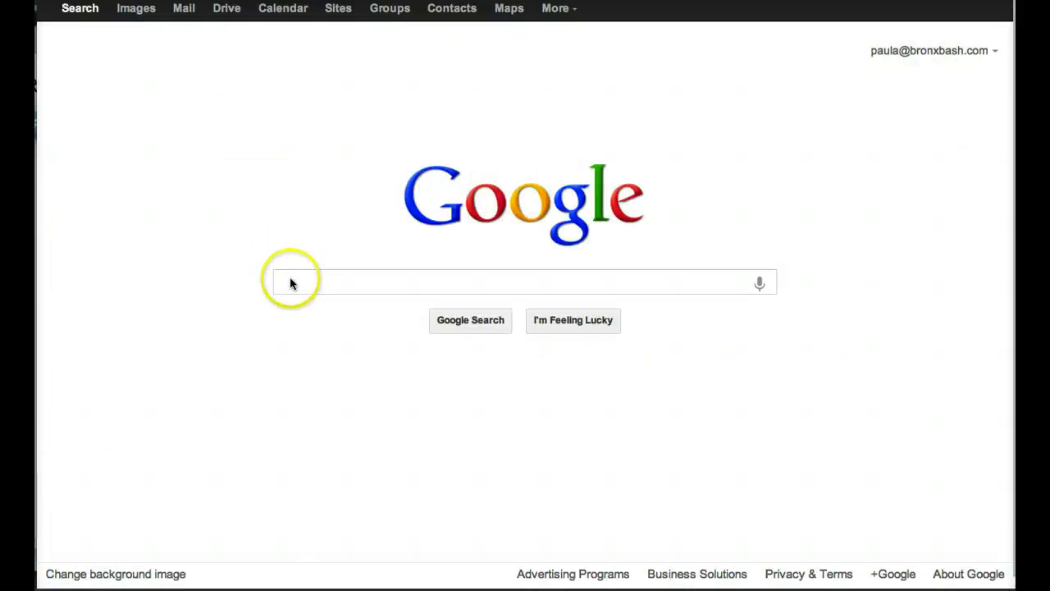
pyautogui.click(288, 282)
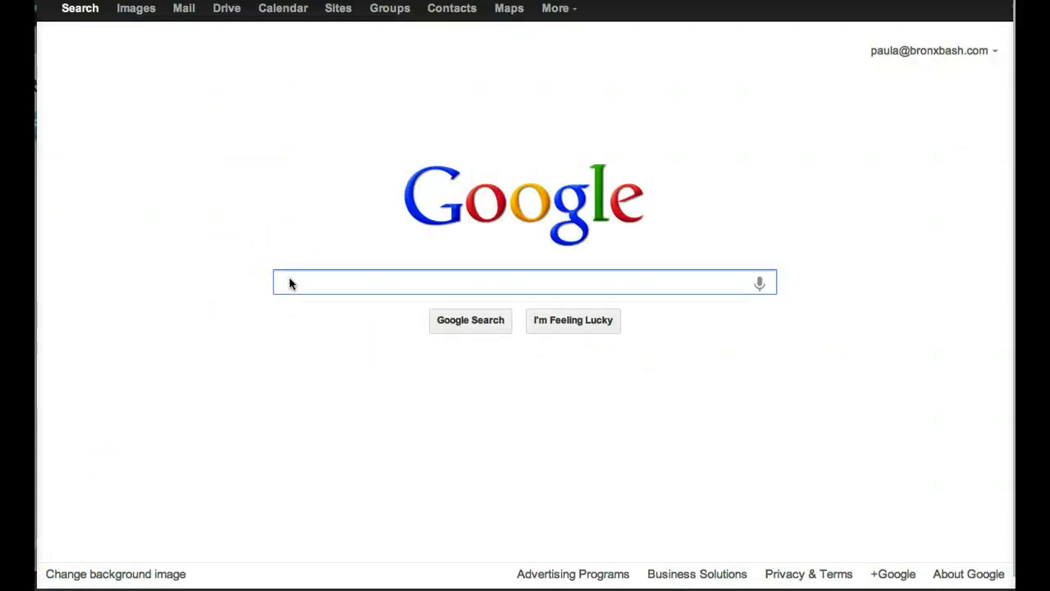
# Step: Search for 'human multitasking', accepting the spelling correction of 'multasking'
pyautogui.write('multask')
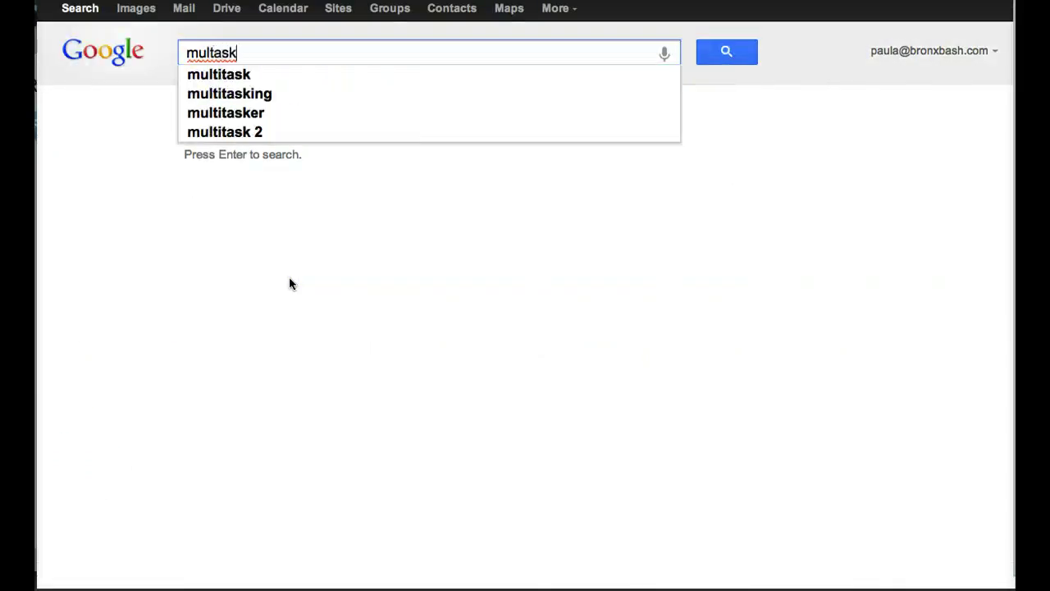
pyautogui.write('ing')
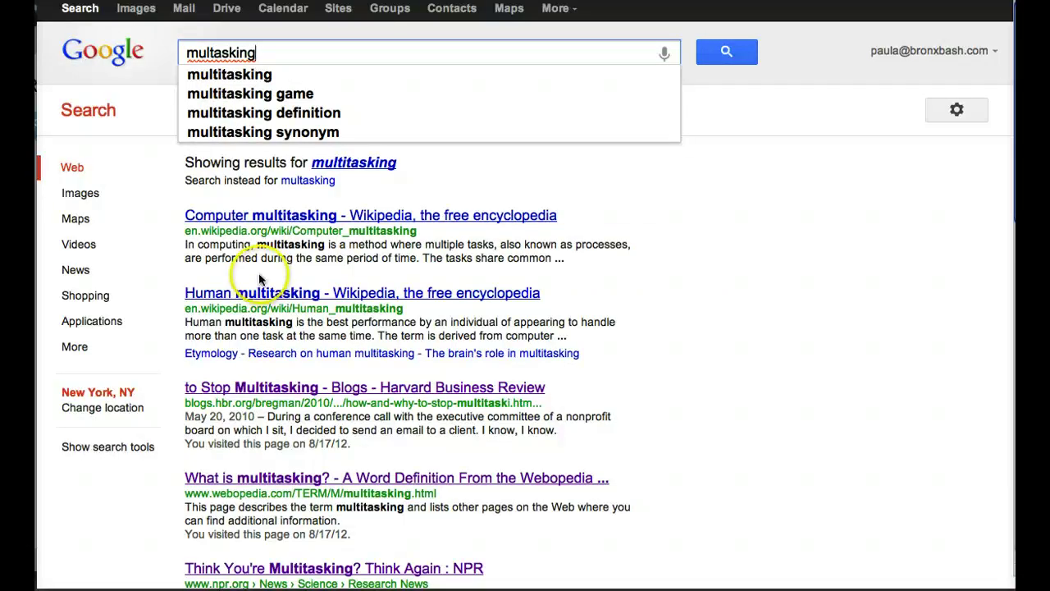
pyautogui.click(216, 73)
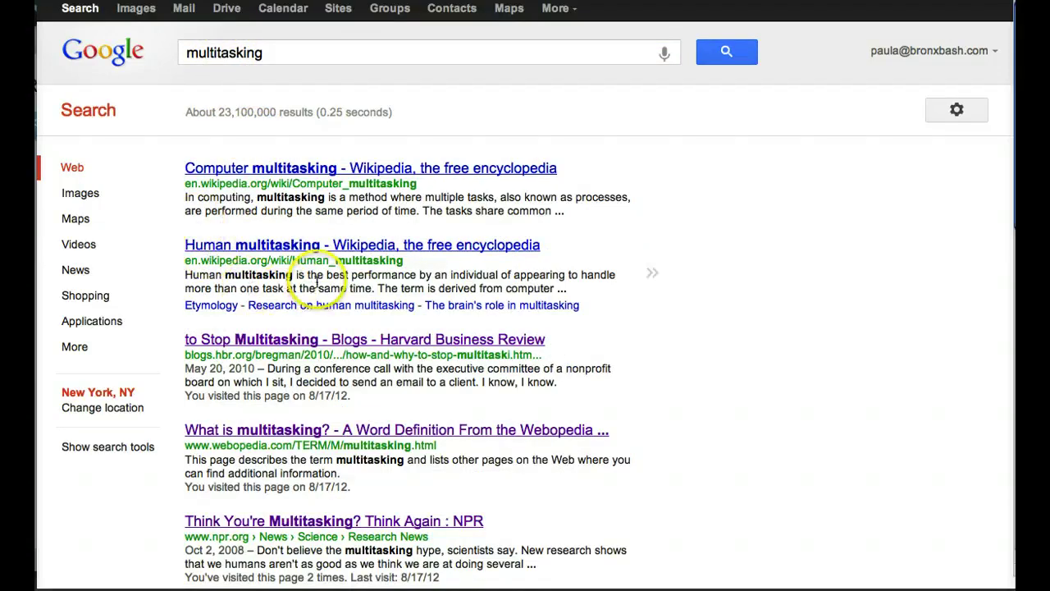
pyautogui.click(185, 54)
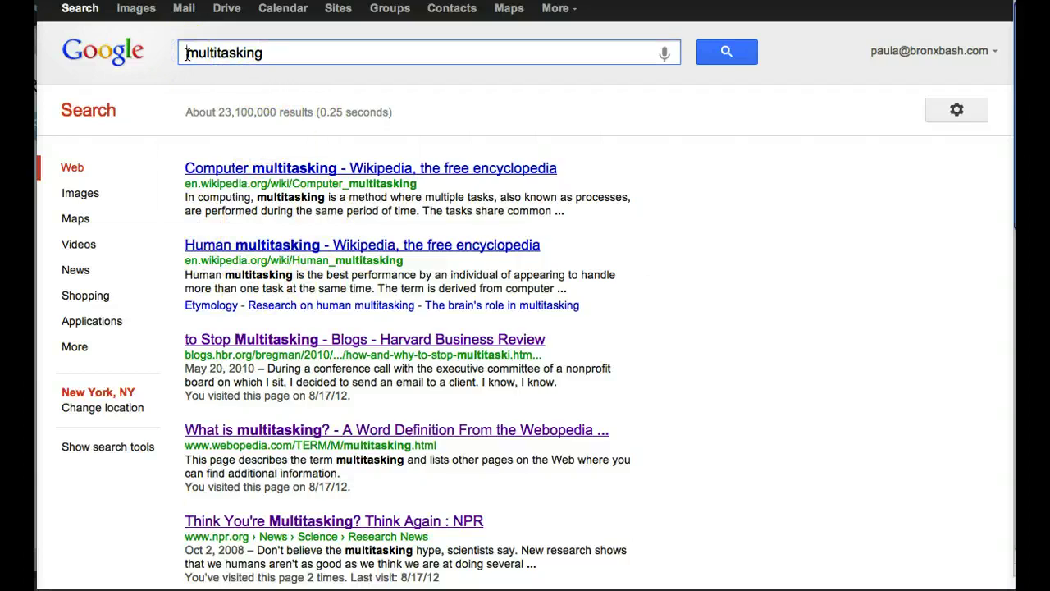
pyautogui.write('human')
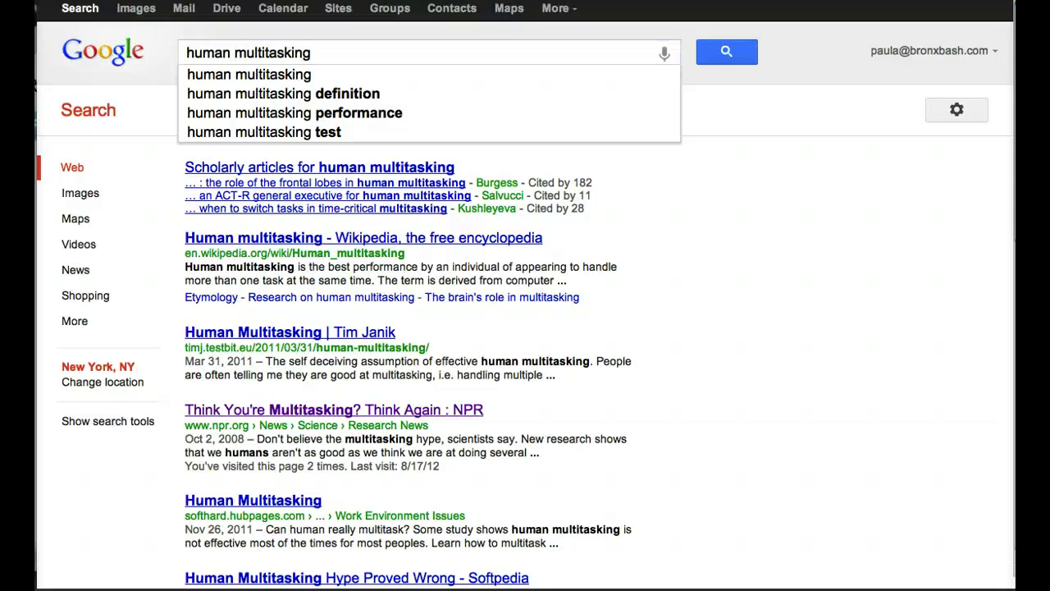
# Step: Limit results to the past year and annotate them with Basic, Intermediate and Advanced reading levels
pyautogui.click(103, 423)
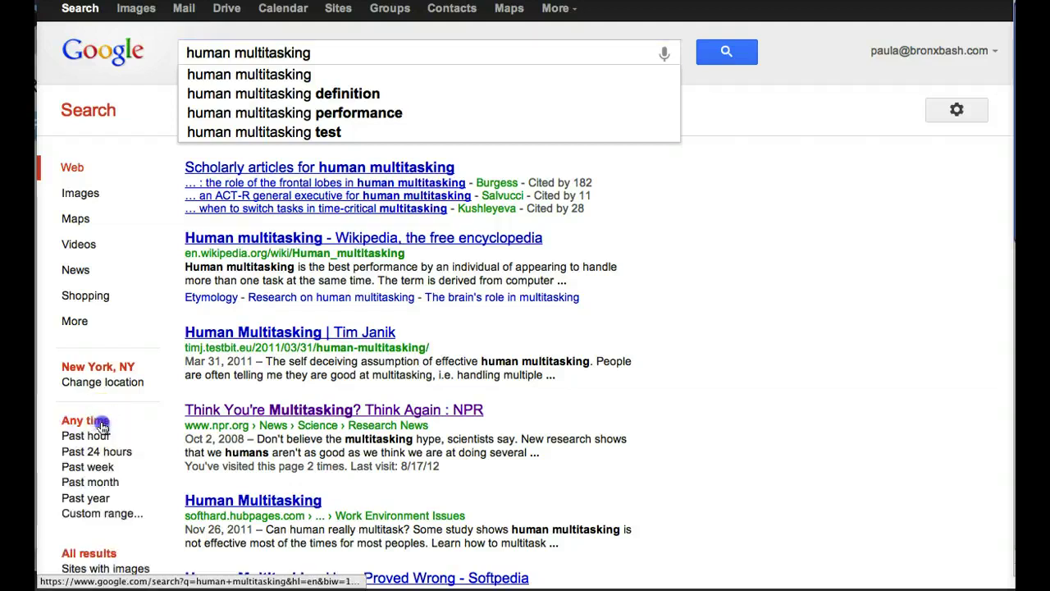
pyautogui.rightClick(159, 421)
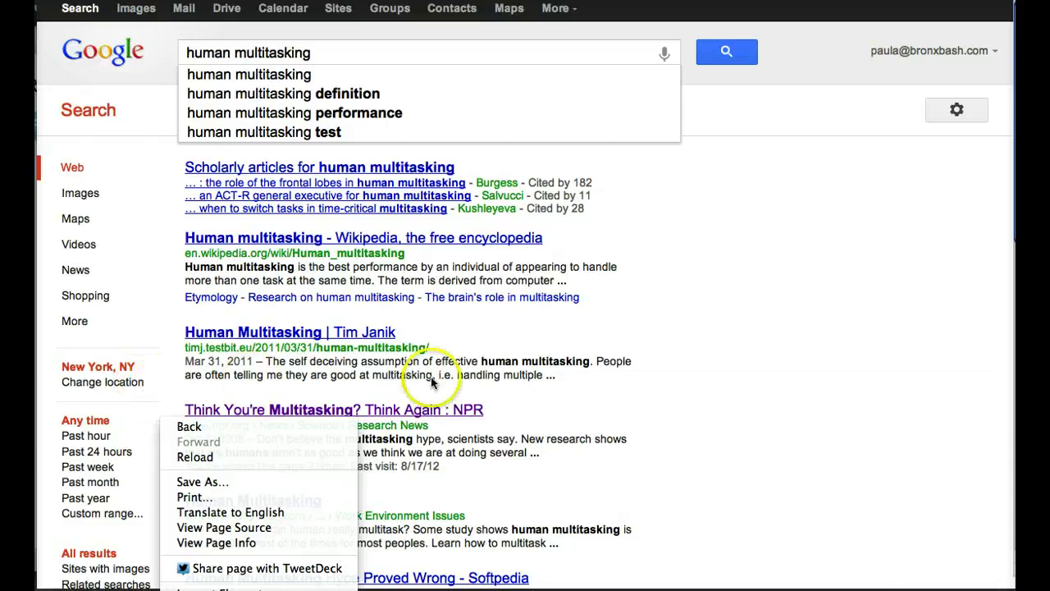
pyautogui.click(684, 356)
pyautogui.scroll(-5, 685, 362)
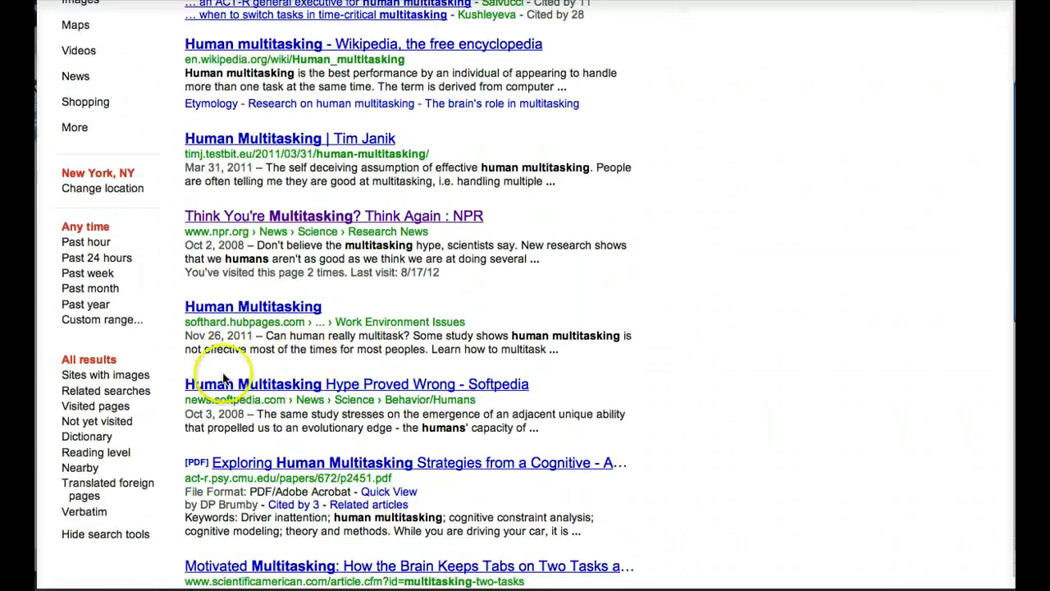
pyautogui.click(92, 310)
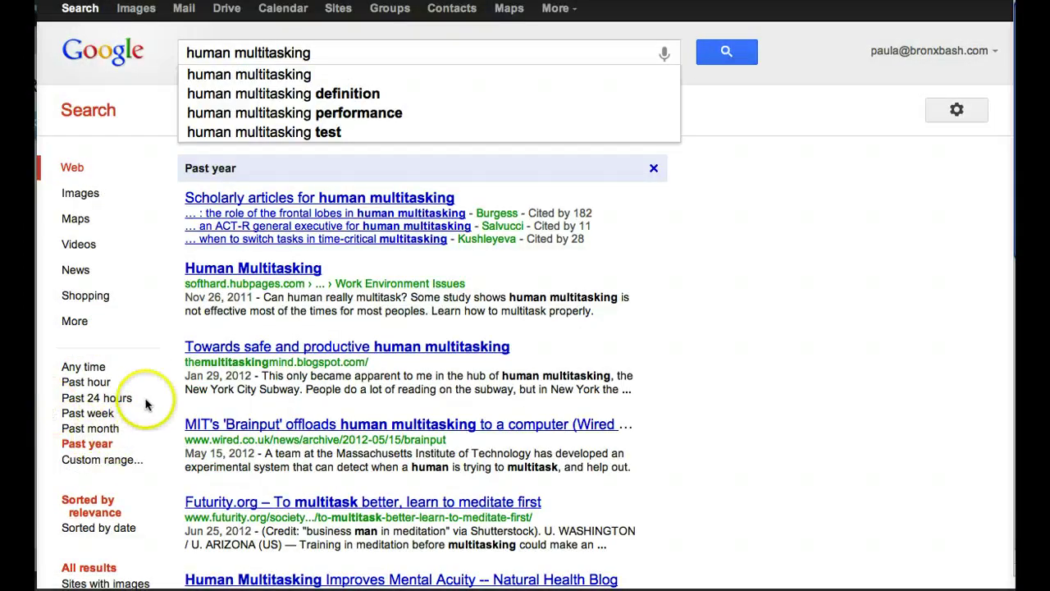
pyautogui.scroll(-3, 146, 402)
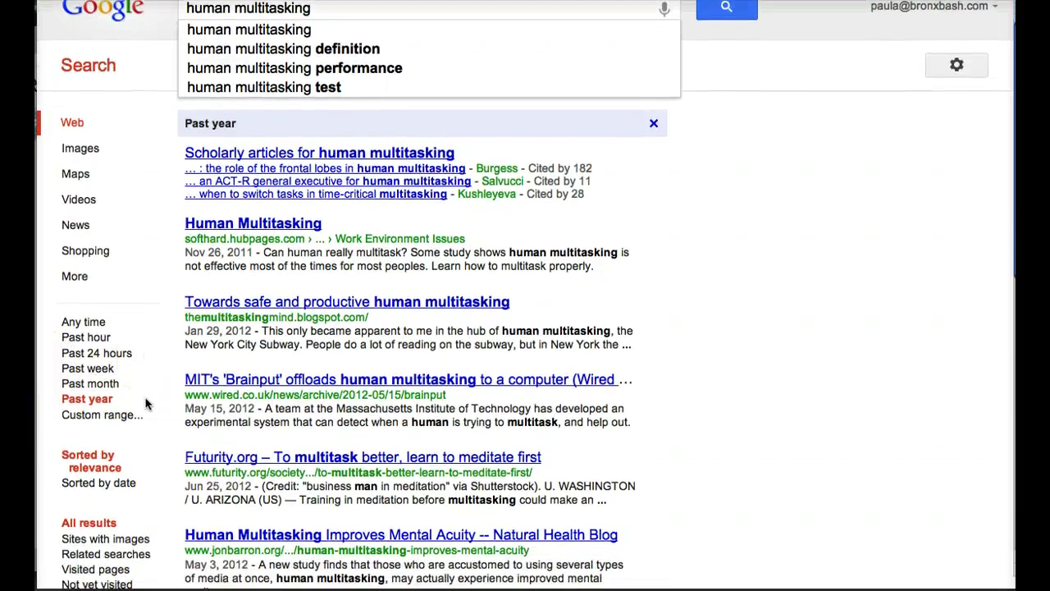
pyautogui.scroll(-5, 146, 402)
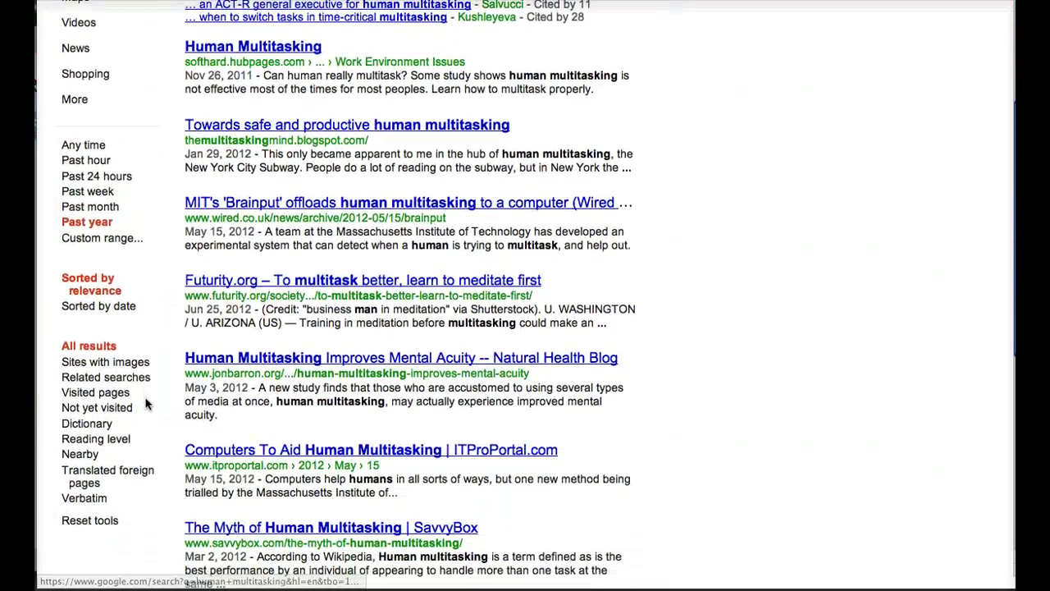
pyautogui.click(117, 439)
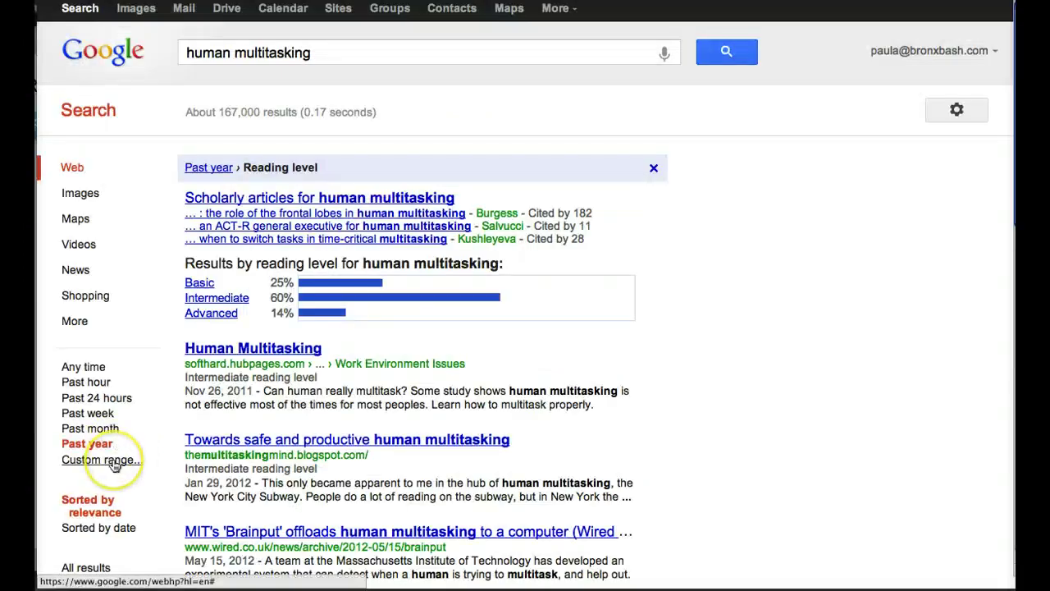
# Step: Apply a custom date range from 2008 to 2012 to the human multitasking results
pyautogui.click(115, 464)
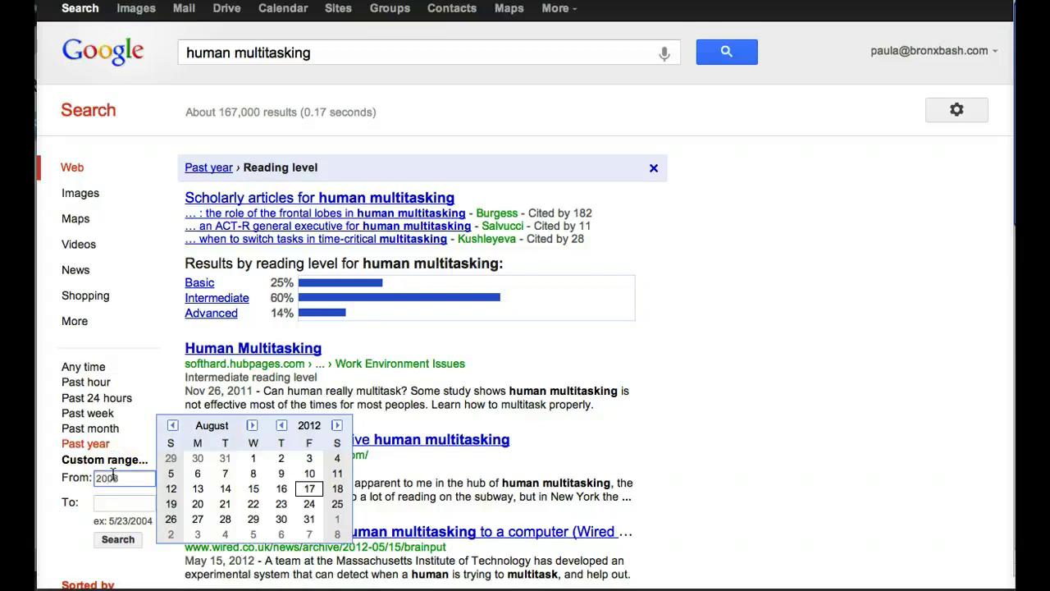
pyautogui.click(107, 500)
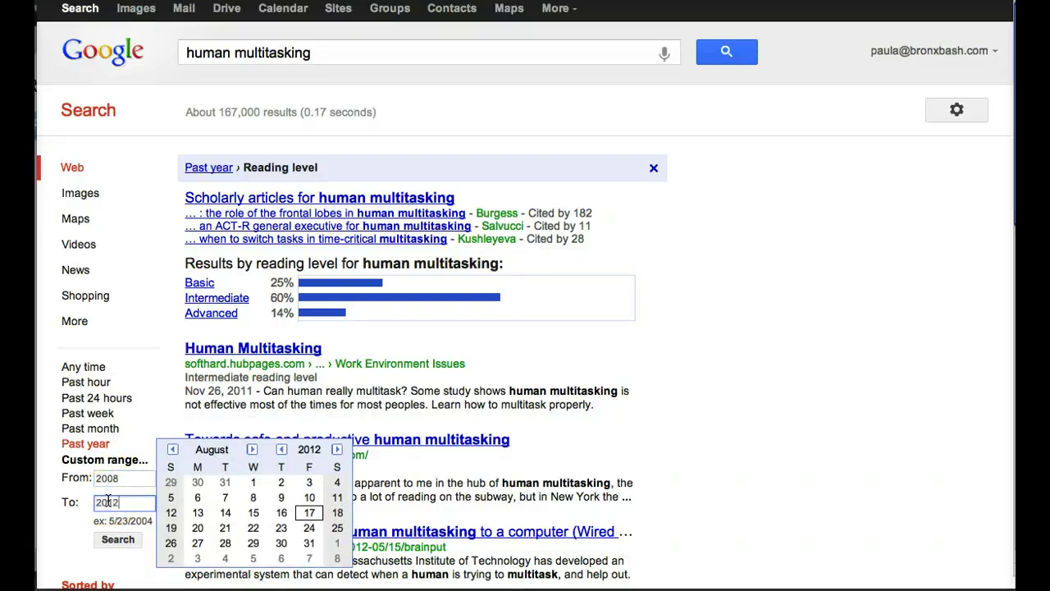
pyautogui.click(113, 537)
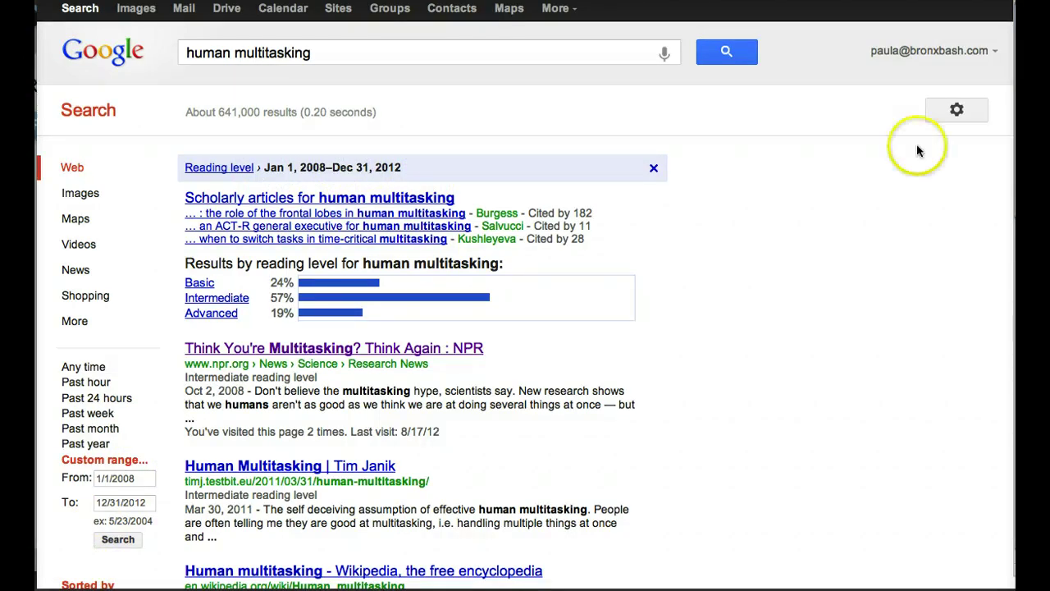
pyautogui.click(950, 117)
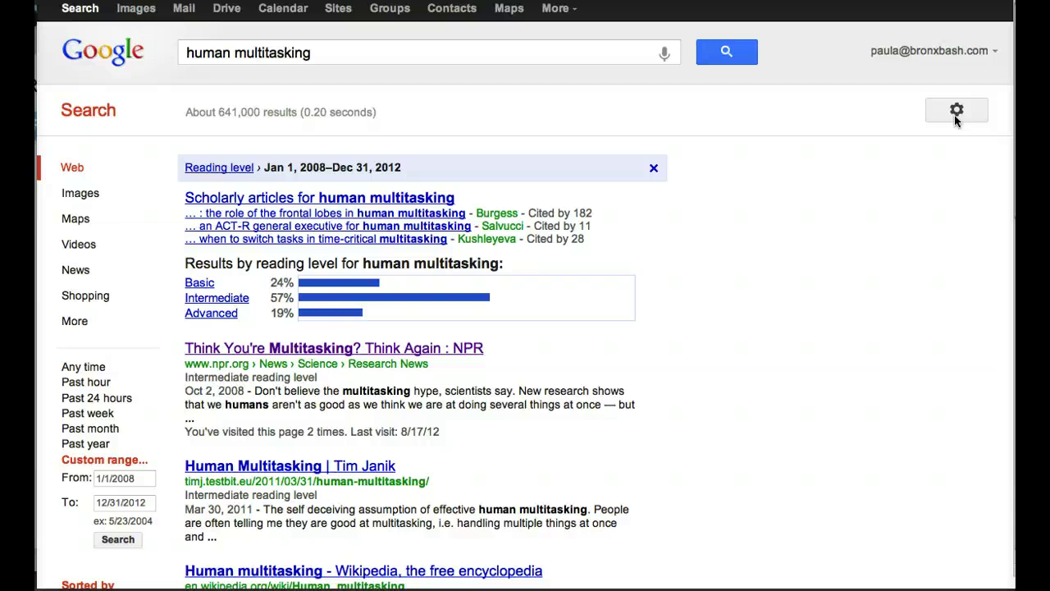
# Step: In Advanced search, set the file type to Adobe Acrobat PDF (.pdf) for human multitasking
pyautogui.click(954, 115)
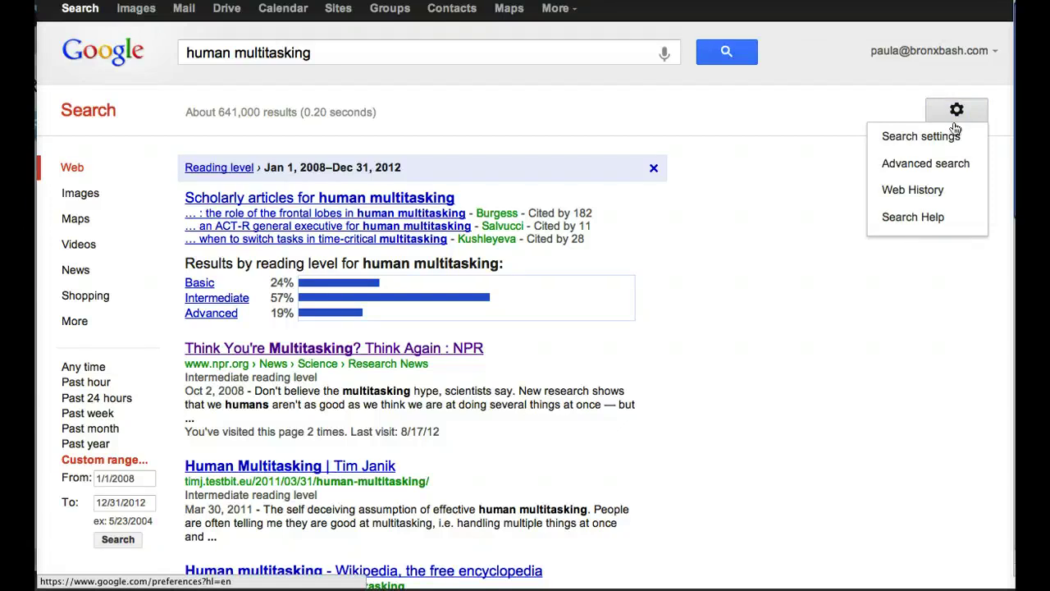
pyautogui.click(949, 165)
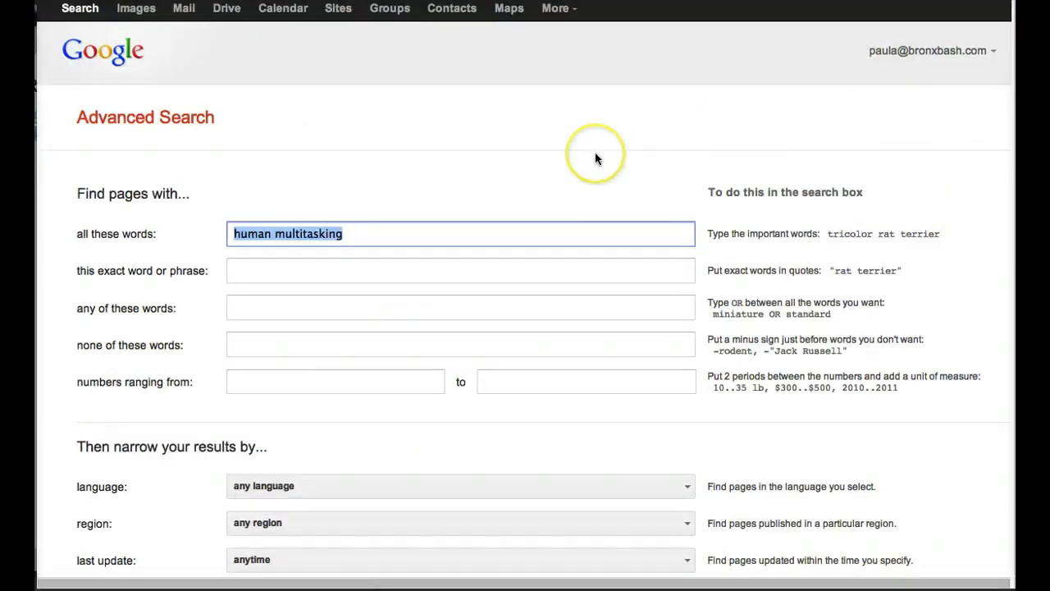
pyautogui.scroll(-5, 595, 156)
pyautogui.scroll(-2, 596, 159)
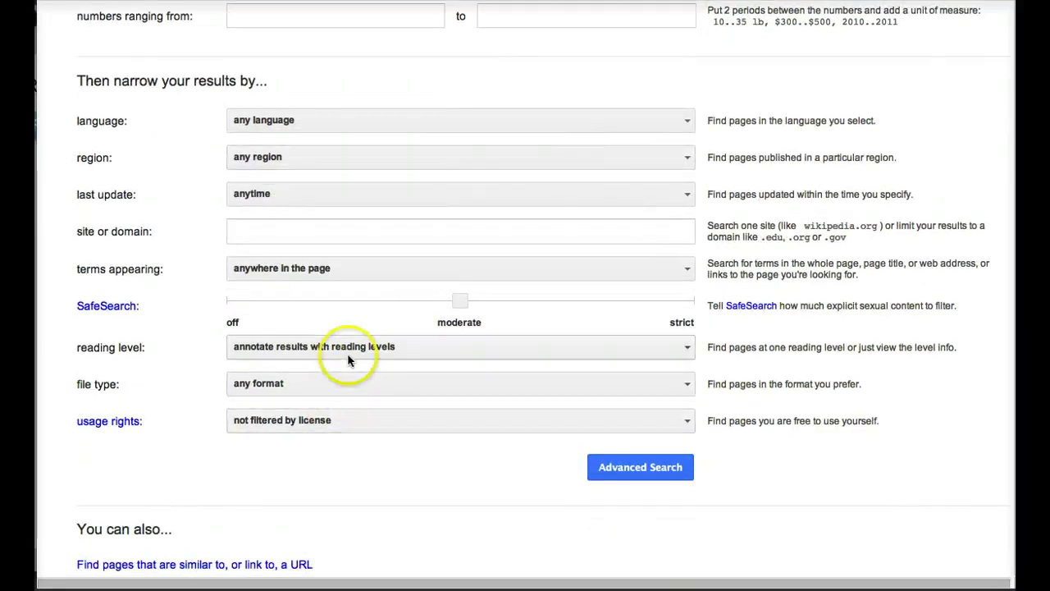
pyautogui.click(343, 382)
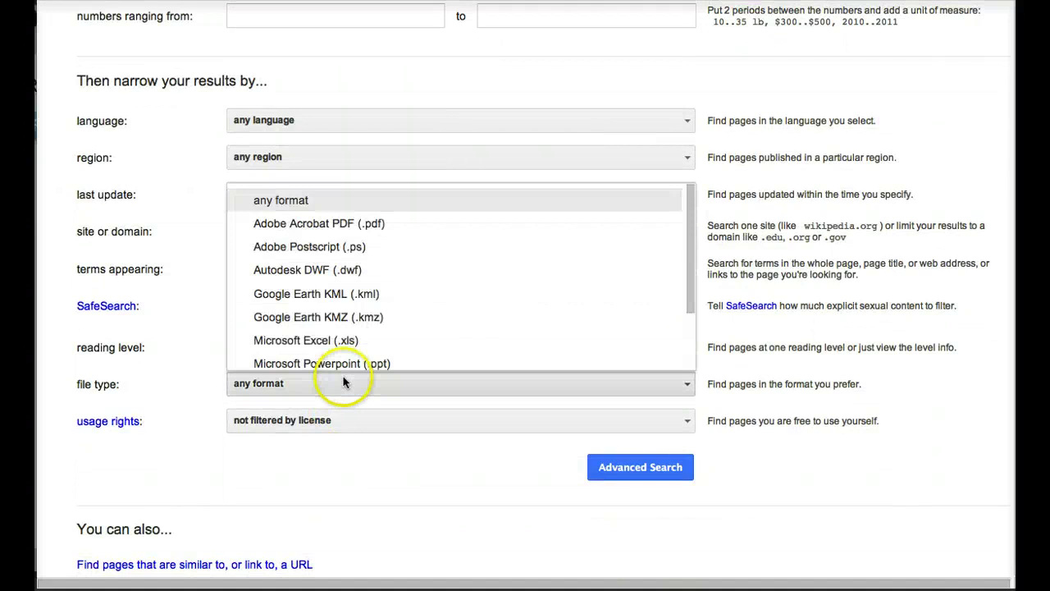
pyautogui.click(343, 226)
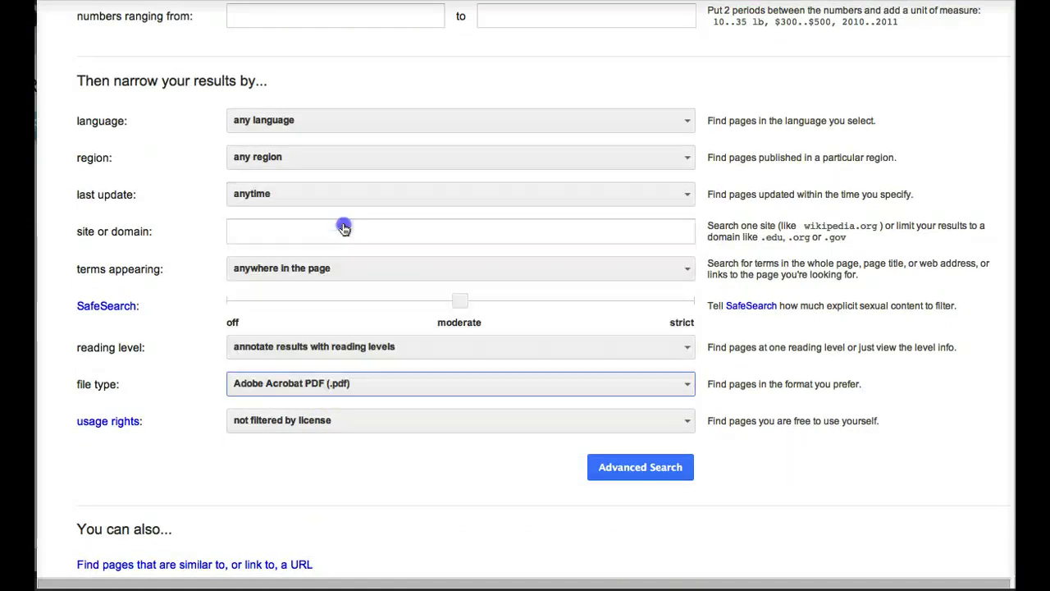
pyautogui.click(615, 479)
# Step: Run the PDF search and review the results: 3% Basic, 38% Intermediate, 59% Advanced
pyautogui.click(617, 480)
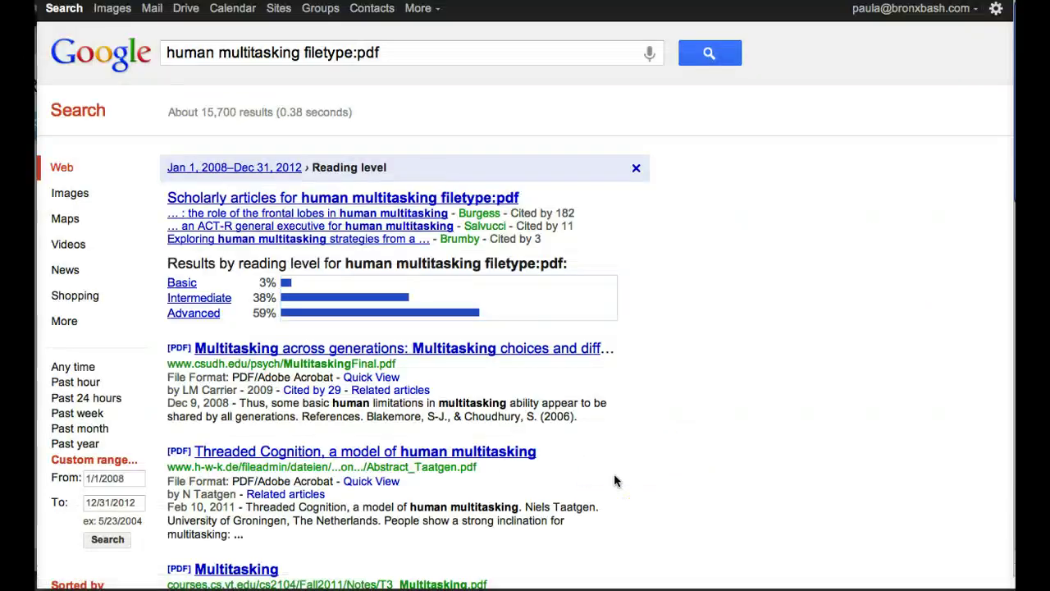
pyautogui.scroll(-5, 727, 289)
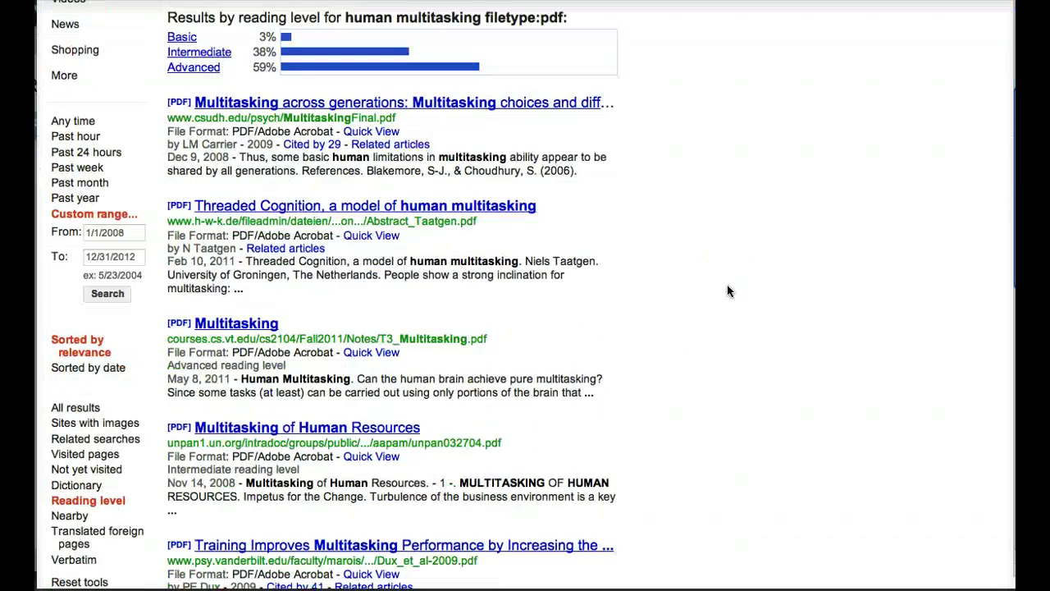
pyautogui.scroll(-3, 727, 290)
pyautogui.scroll(10, 727, 291)
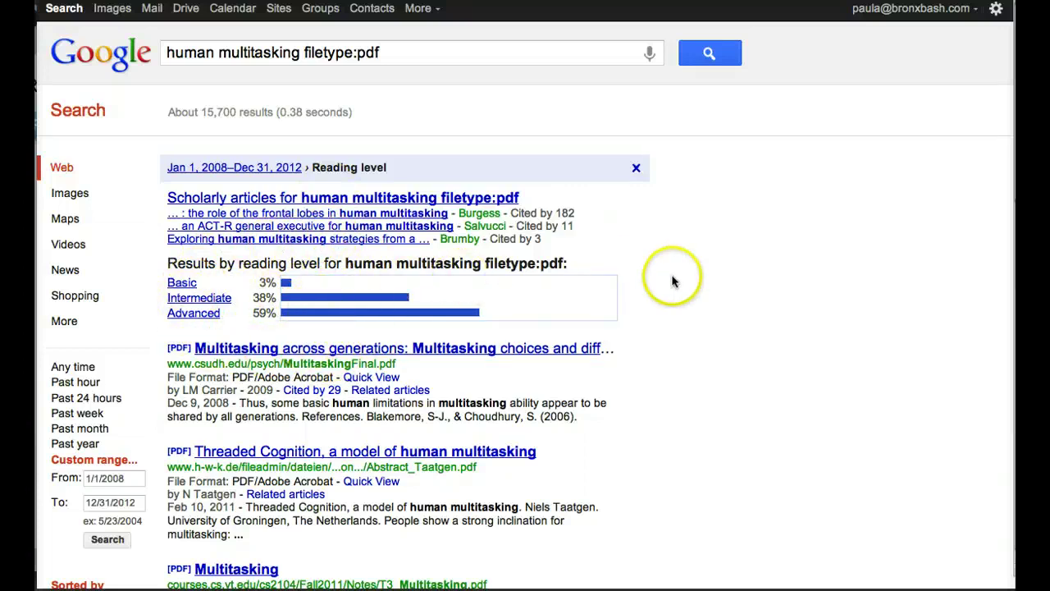
pyautogui.scroll(-1, 673, 281)
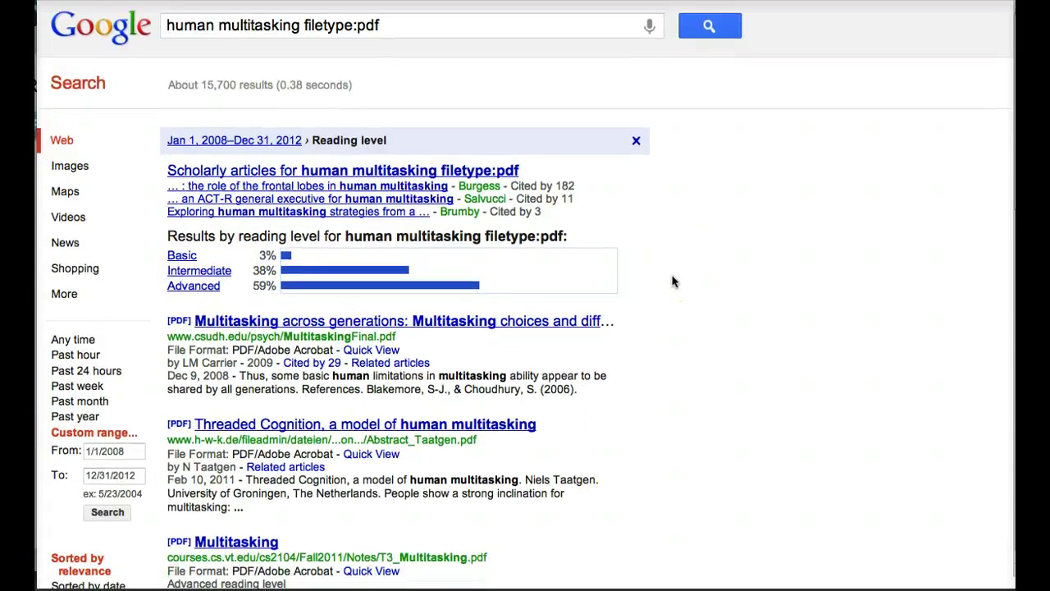
pyautogui.scroll(-5, 672, 281)
pyautogui.scroll(-2, 672, 282)
pyautogui.scroll(3, 672, 282)
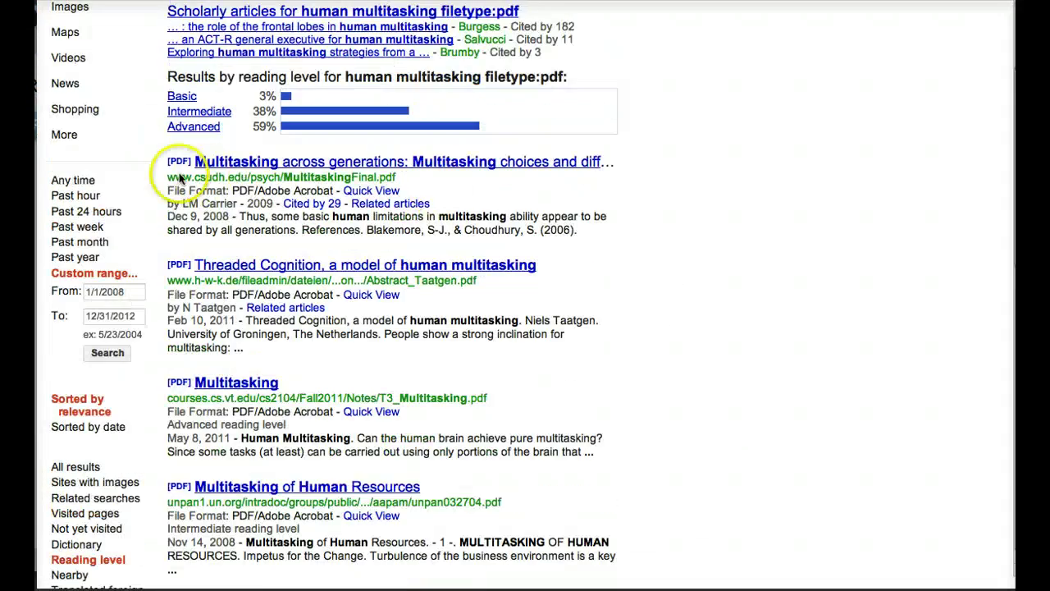
# Step: Filter the PDF results to Basic, then Intermediate, then Advanced reading level in turn
pyautogui.click(175, 100)
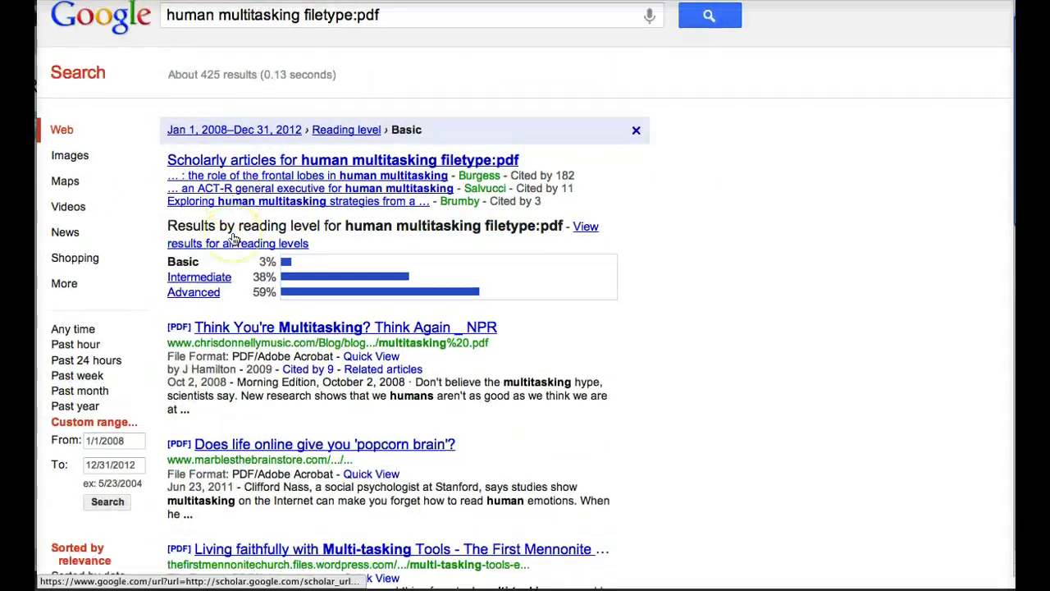
pyautogui.scroll(-3, 234, 238)
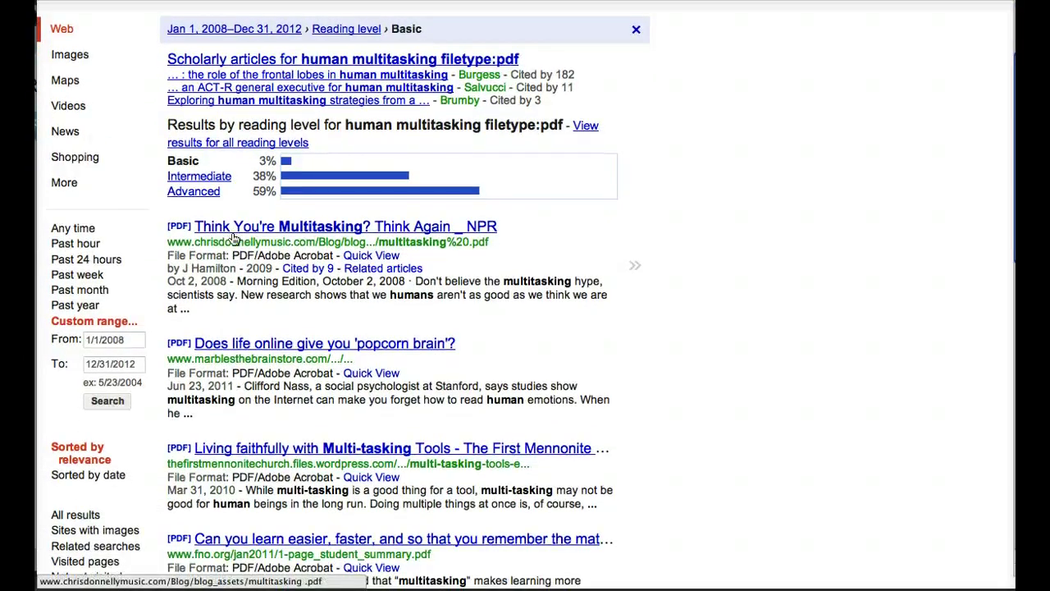
pyautogui.scroll(2, 234, 238)
pyautogui.click(212, 233)
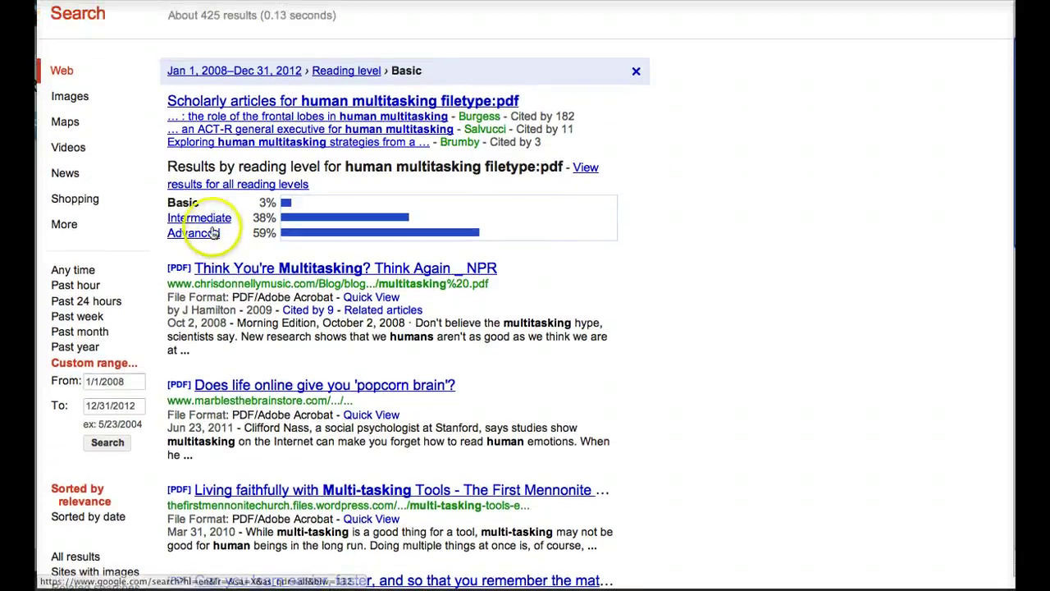
pyautogui.click(210, 218)
pyautogui.scroll(-2, 217, 254)
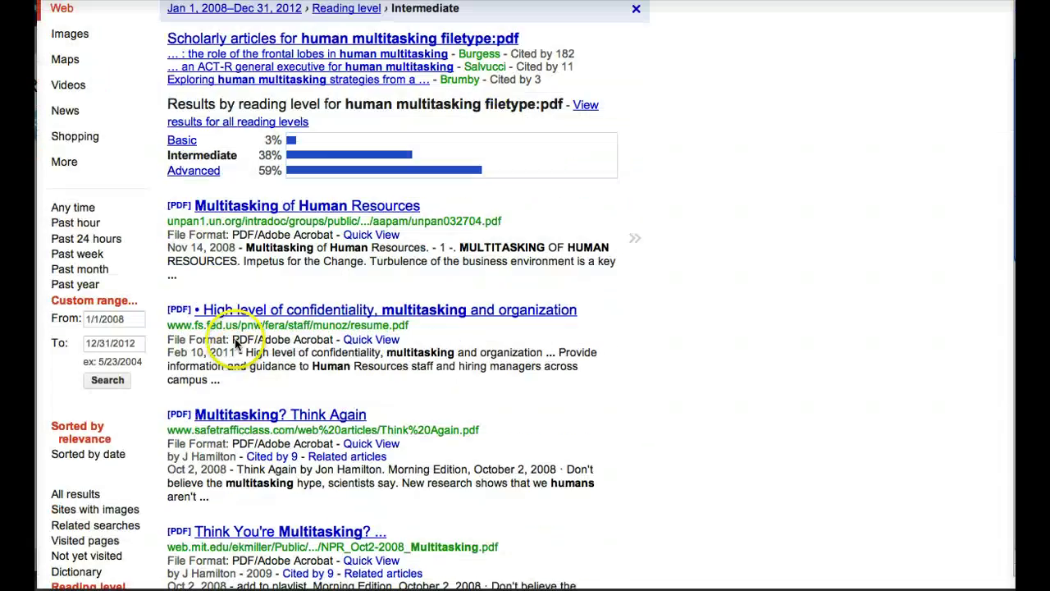
pyautogui.click(215, 169)
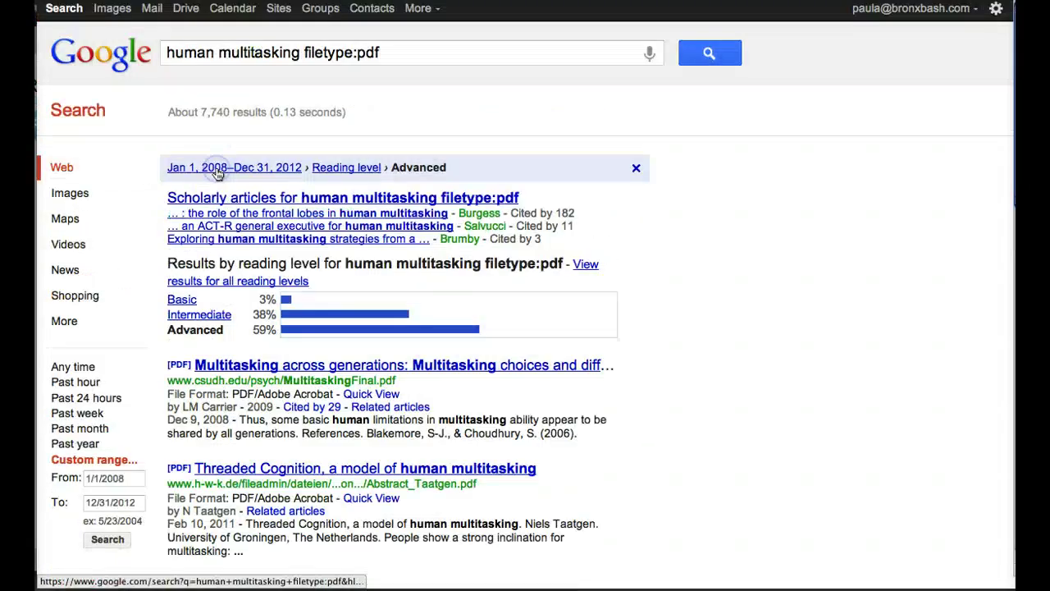
pyautogui.scroll(-10, 279, 297)
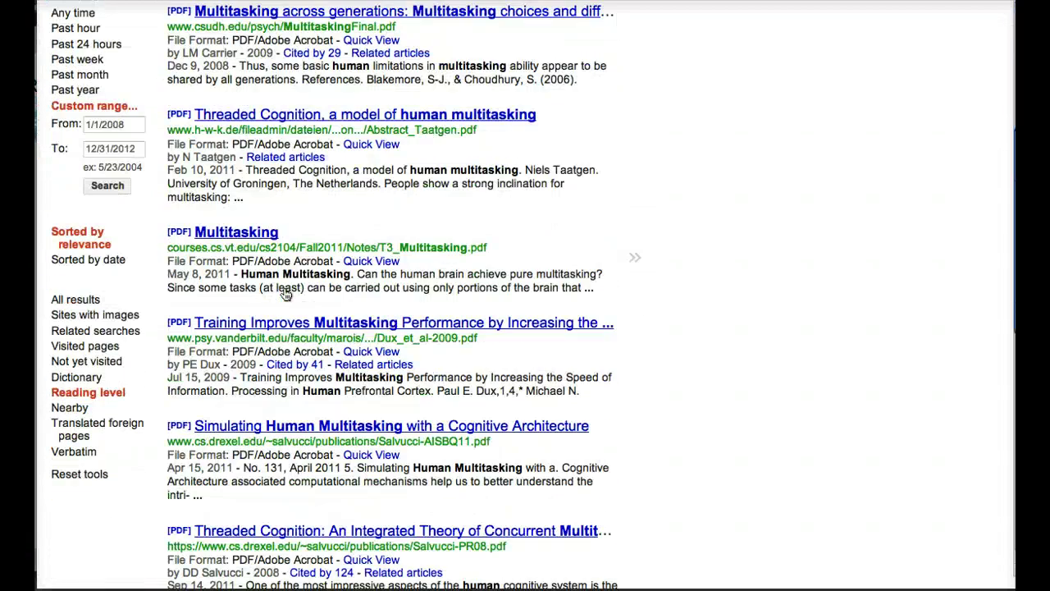
pyautogui.scroll(-2, 286, 295)
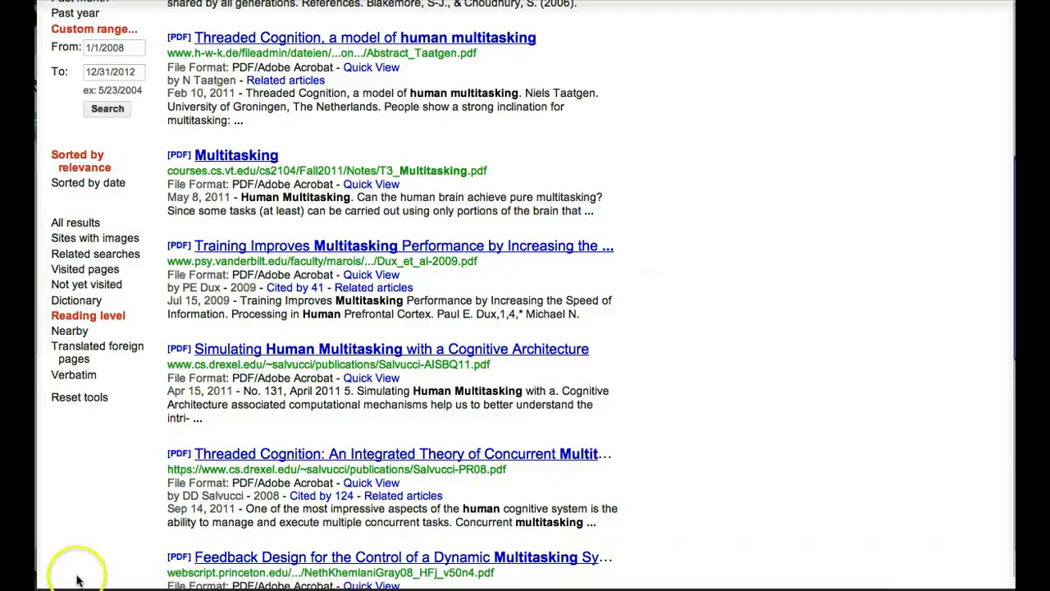
pyautogui.scroll(8, 106, 511)
# Step: Show results for all reading levels again and check the Multitasking PDF's Quick View link options
pyautogui.click(185, 151)
pyautogui.scroll(-2, 64, 393)
pyautogui.scroll(-7, 64, 403)
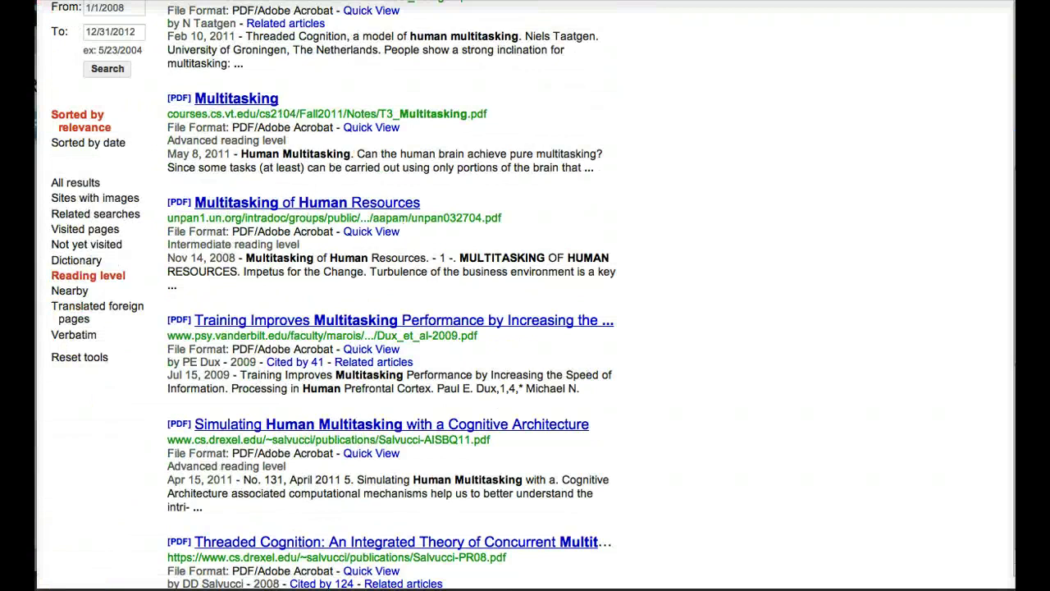
pyautogui.scroll(6, 352, 410)
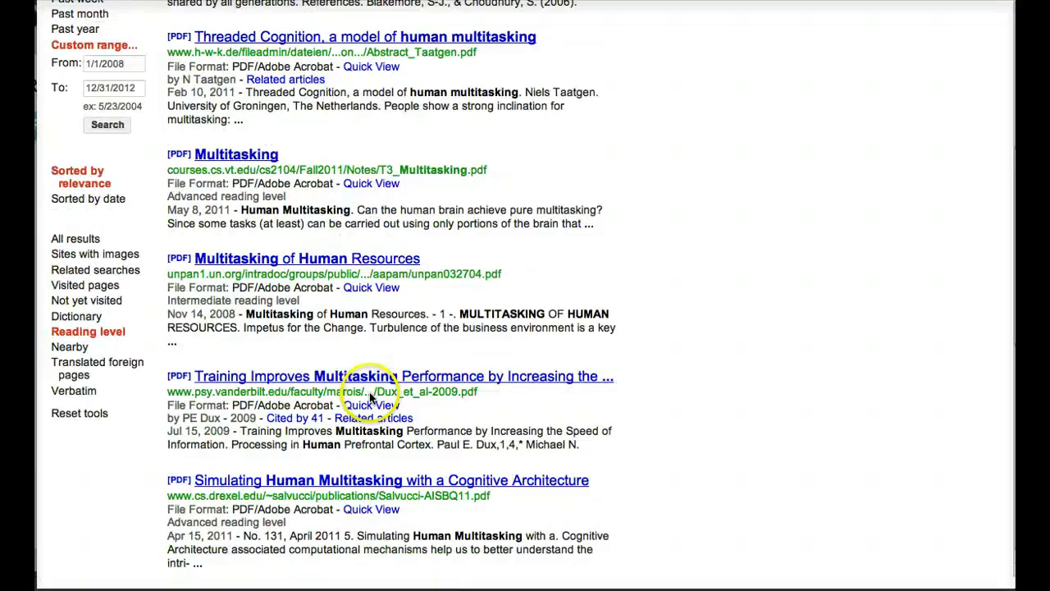
pyautogui.rightClick(369, 391)
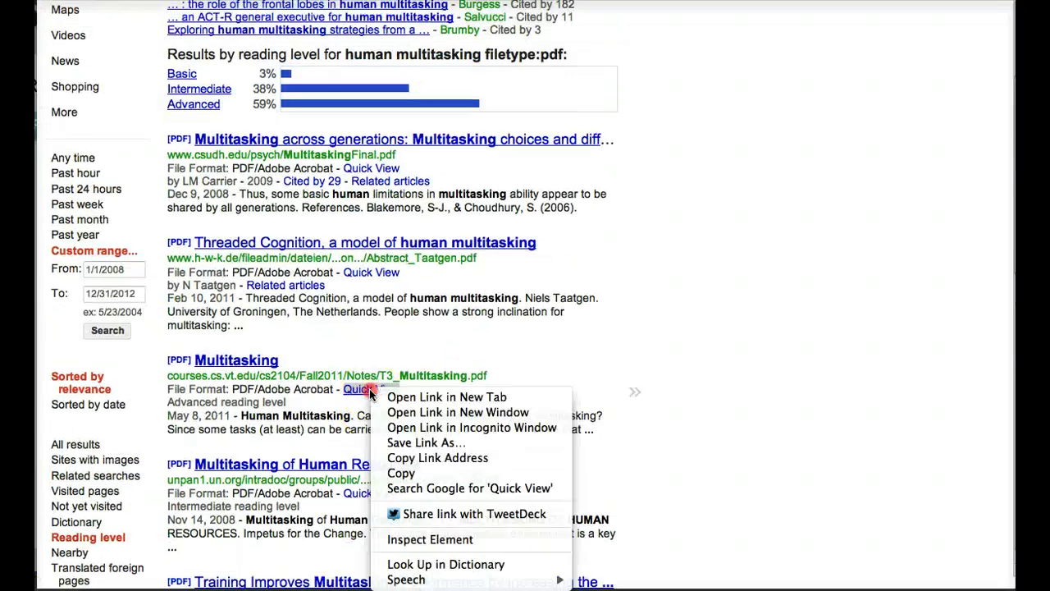
pyautogui.click(703, 305)
pyautogui.scroll(-10, 704, 306)
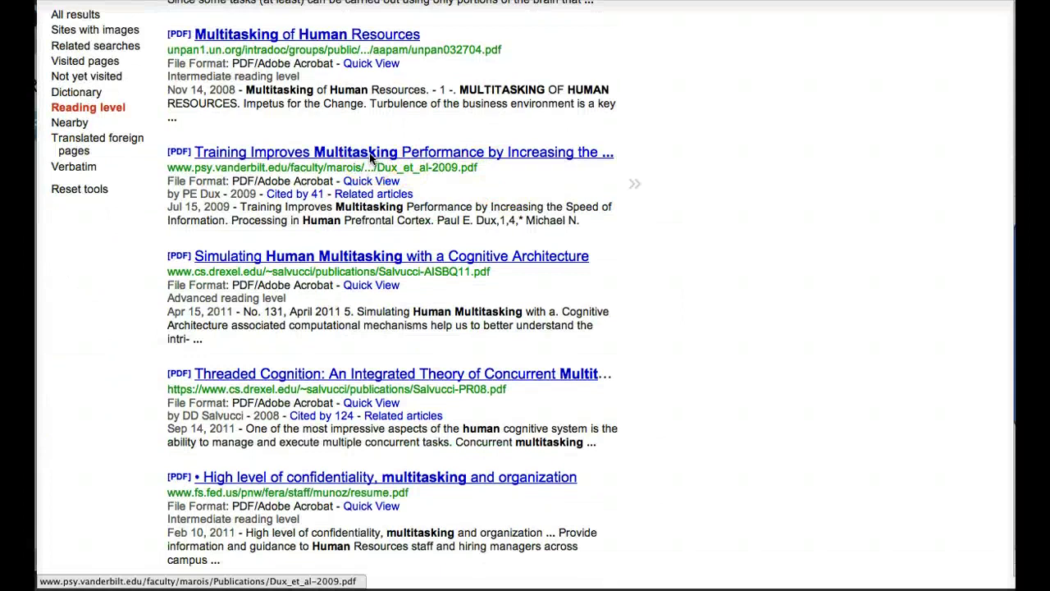
# Step: Preview the Training Improves Multitasking Performance paper in Quick View, reading to the references and back
pyautogui.click(369, 154)
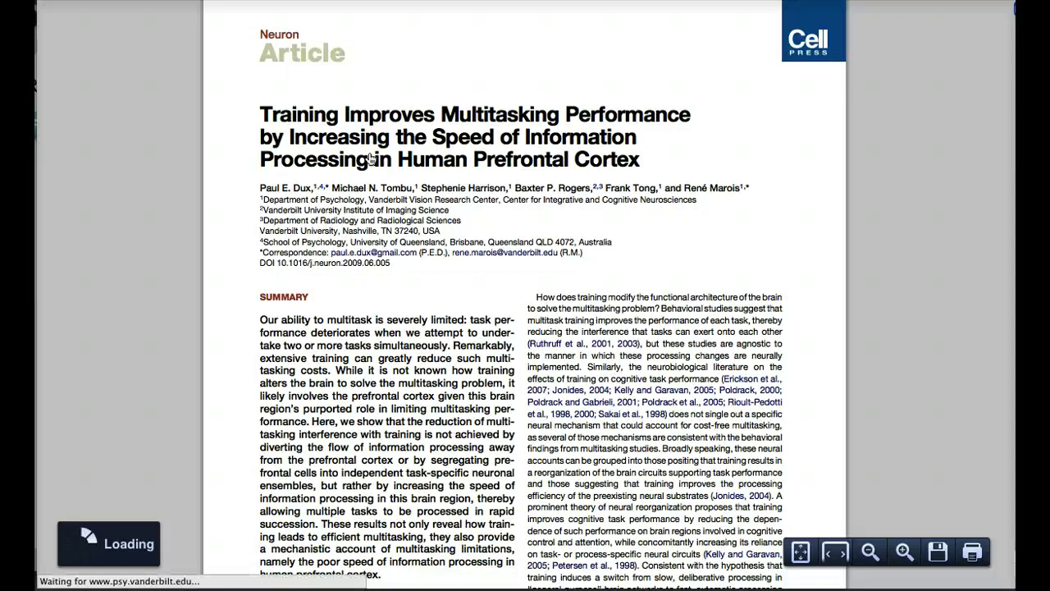
pyautogui.scroll(-1, 371, 158)
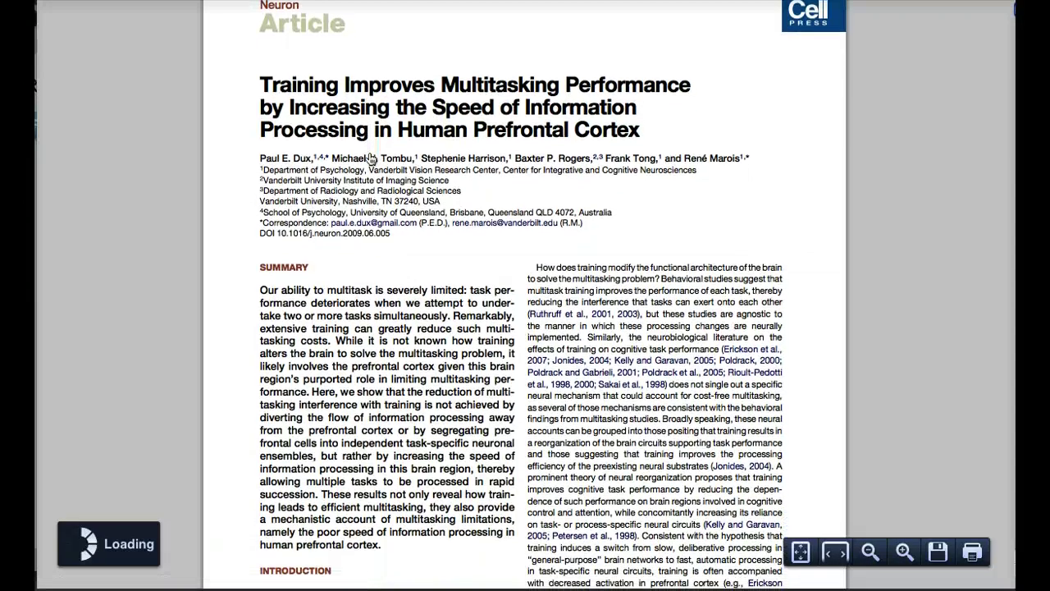
pyautogui.scroll(-3, 371, 158)
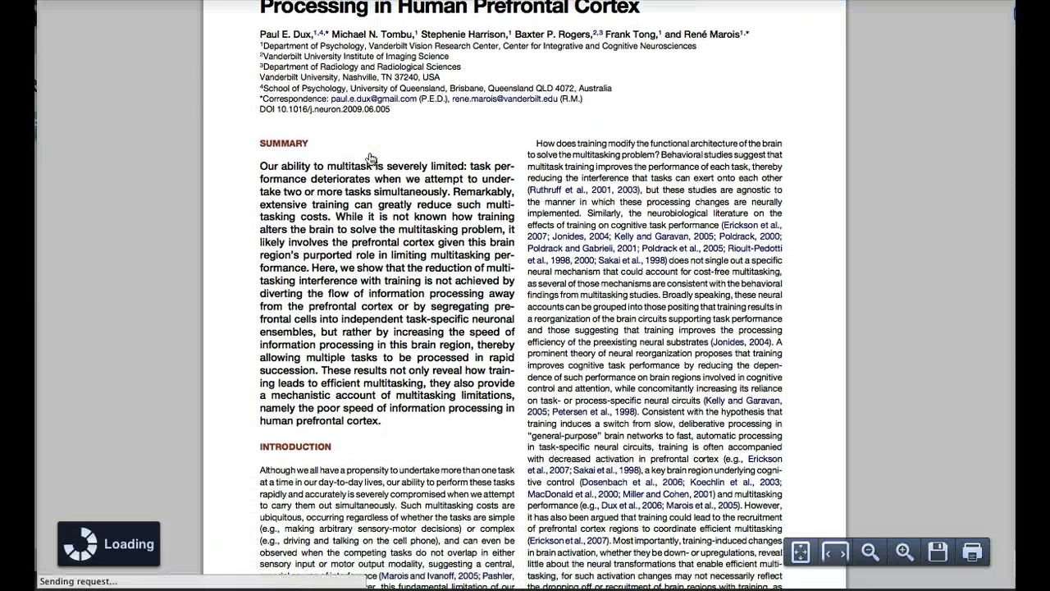
pyautogui.scroll(-6, 371, 158)
pyautogui.scroll(-3, 371, 159)
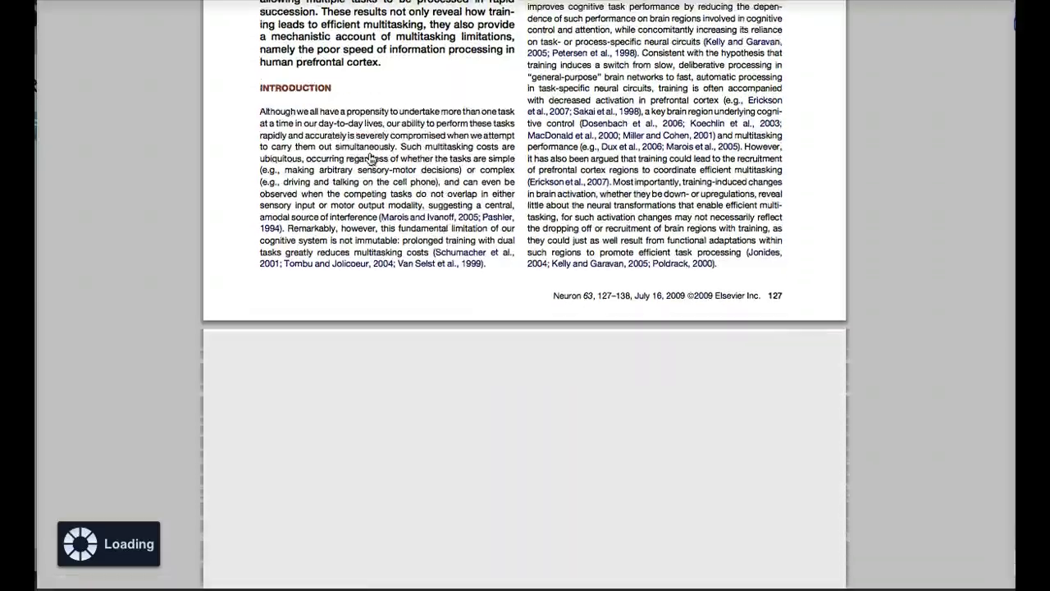
pyautogui.scroll(-1, 371, 159)
pyautogui.scroll(-15, 370, 158)
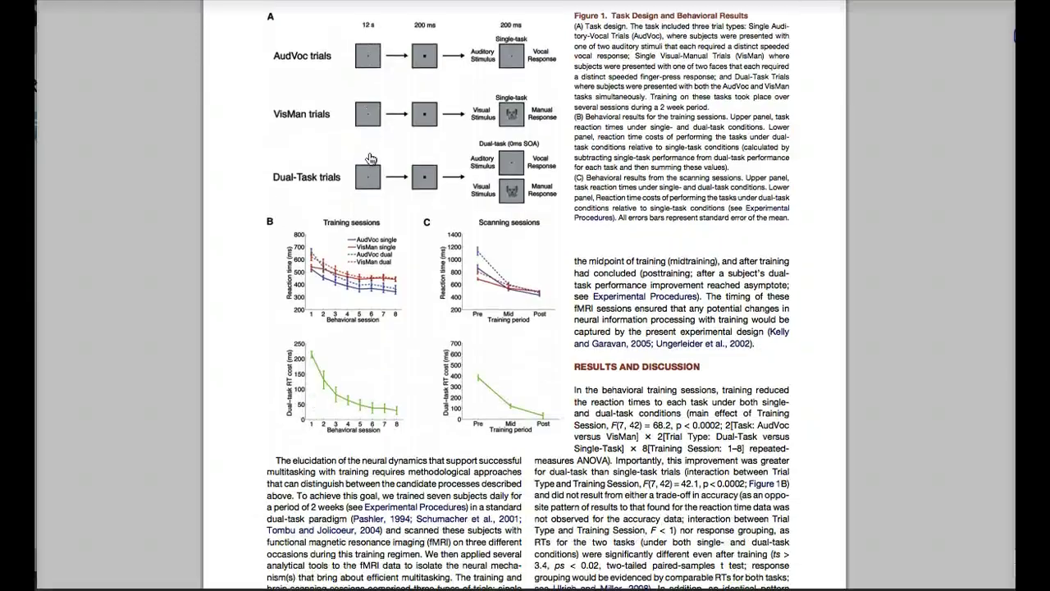
pyautogui.scroll(-15, 370, 158)
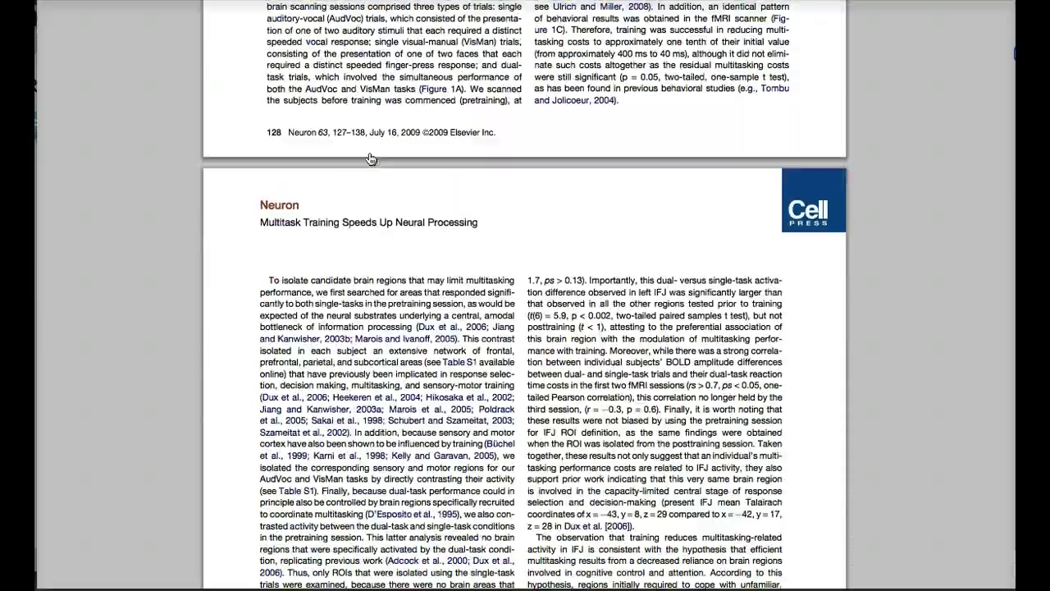
pyautogui.scroll(-20, 371, 158)
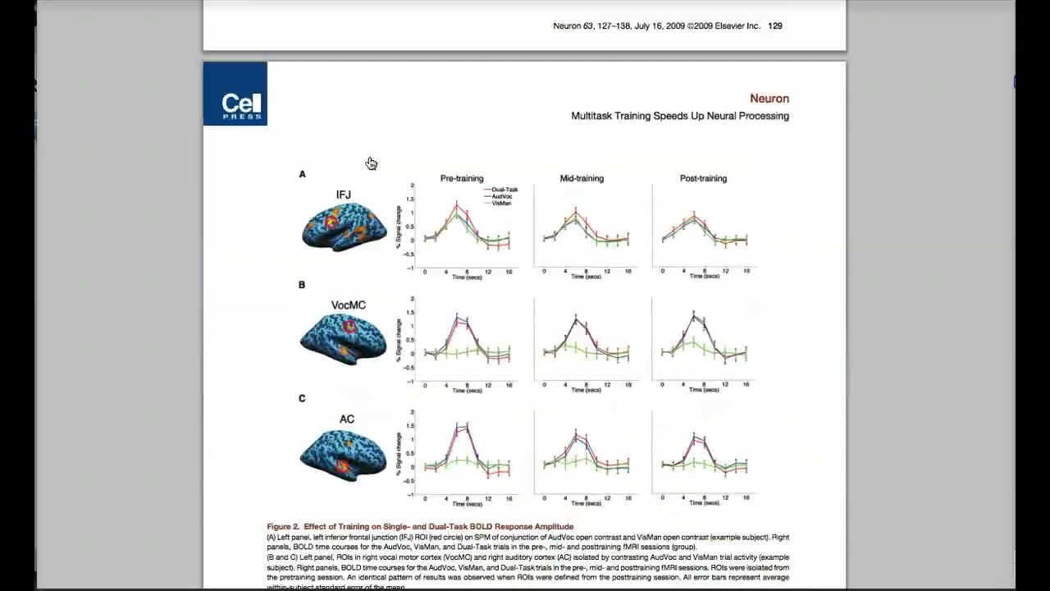
pyautogui.scroll(-15, 371, 163)
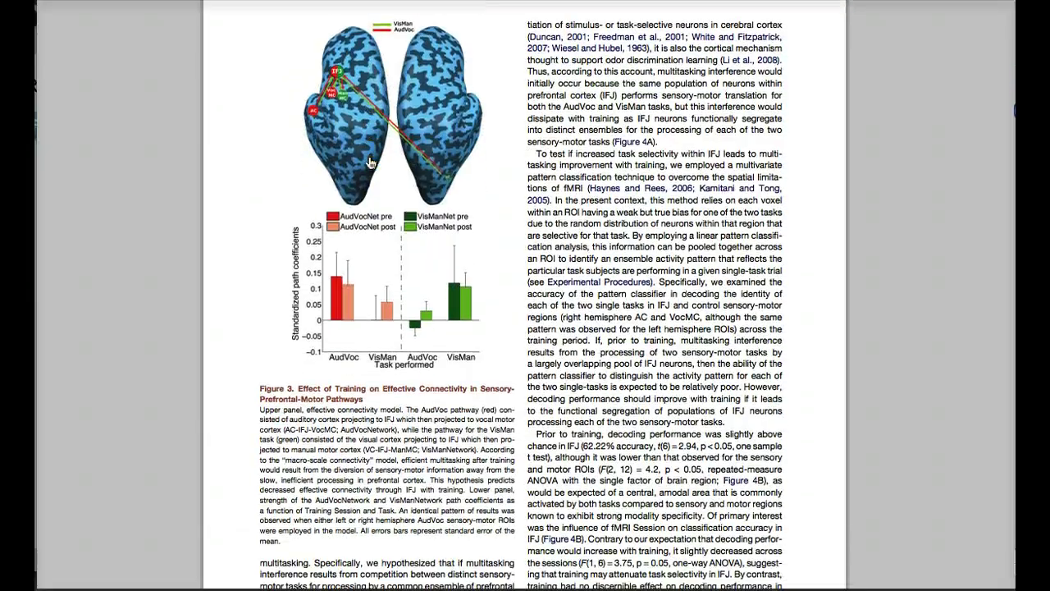
pyautogui.scroll(-20, 370, 163)
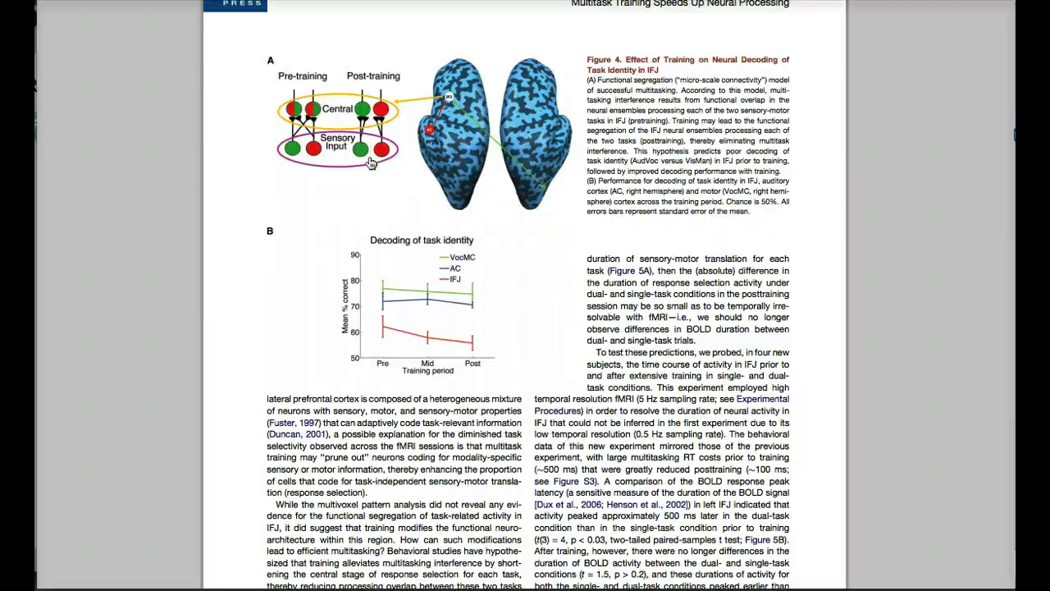
pyautogui.scroll(-20, 371, 163)
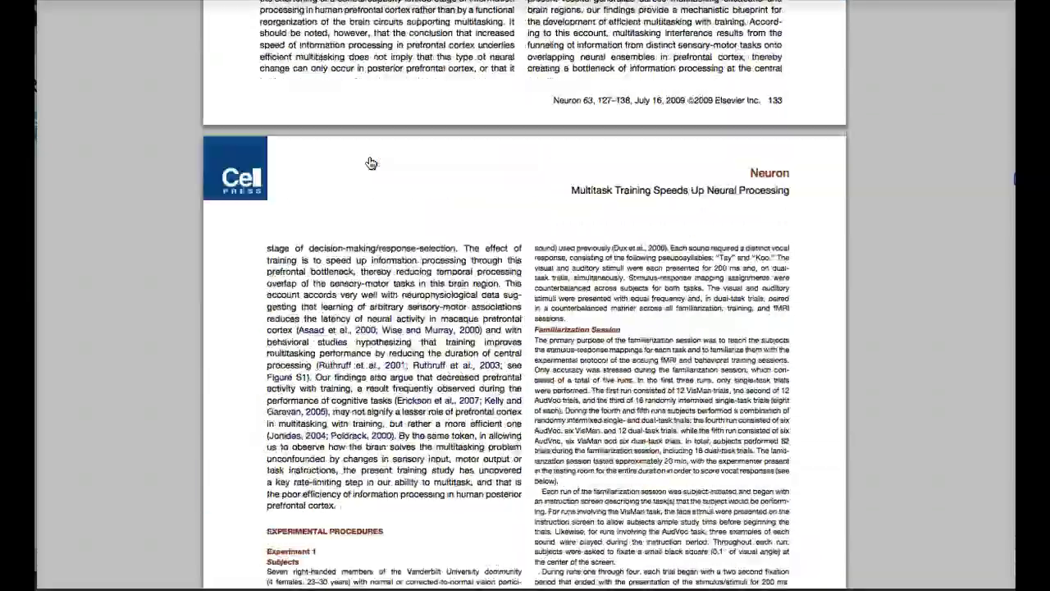
pyautogui.scroll(-20, 371, 162)
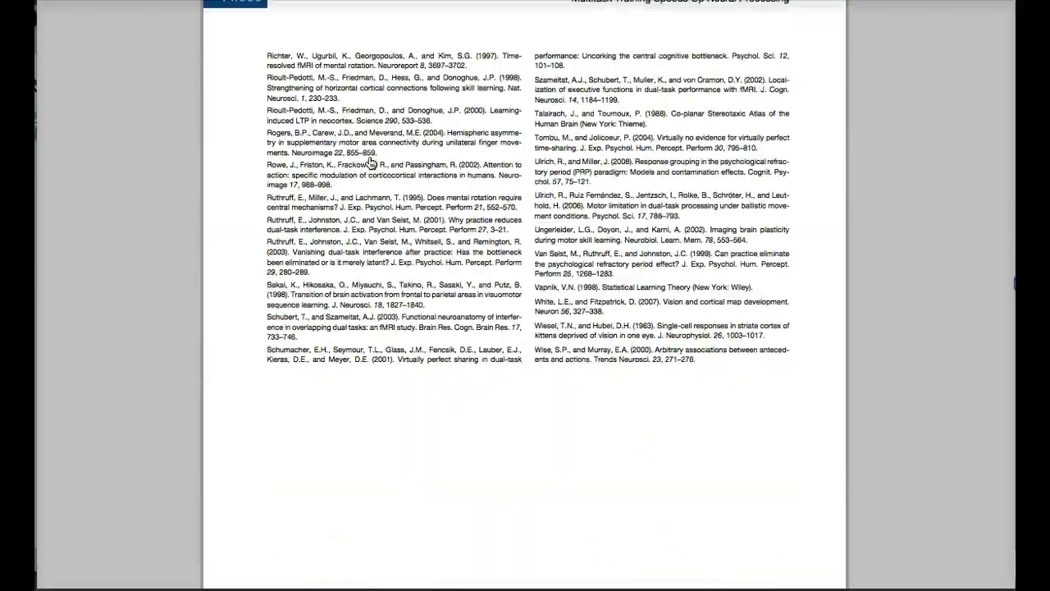
pyautogui.scroll(12, 472, 261)
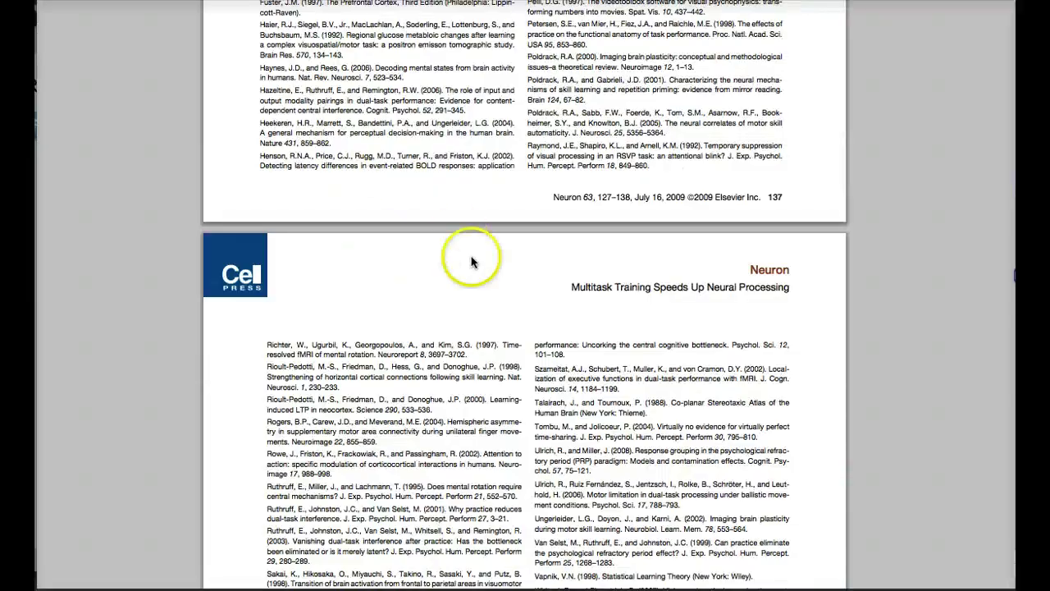
pyautogui.scroll(15, 481, 240)
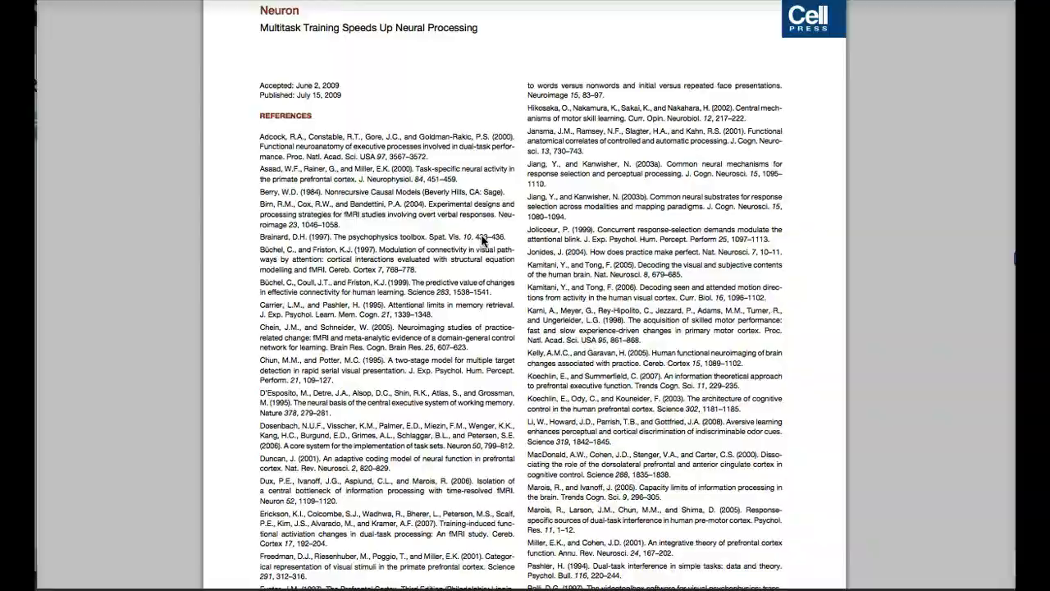
pyautogui.scroll(20, 482, 240)
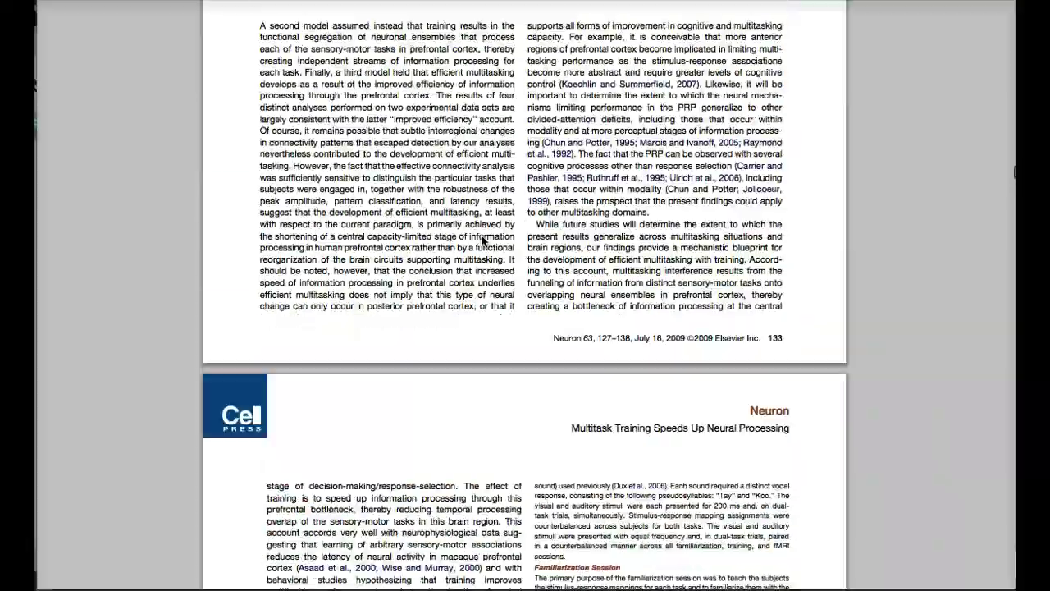
pyautogui.scroll(15, 481, 241)
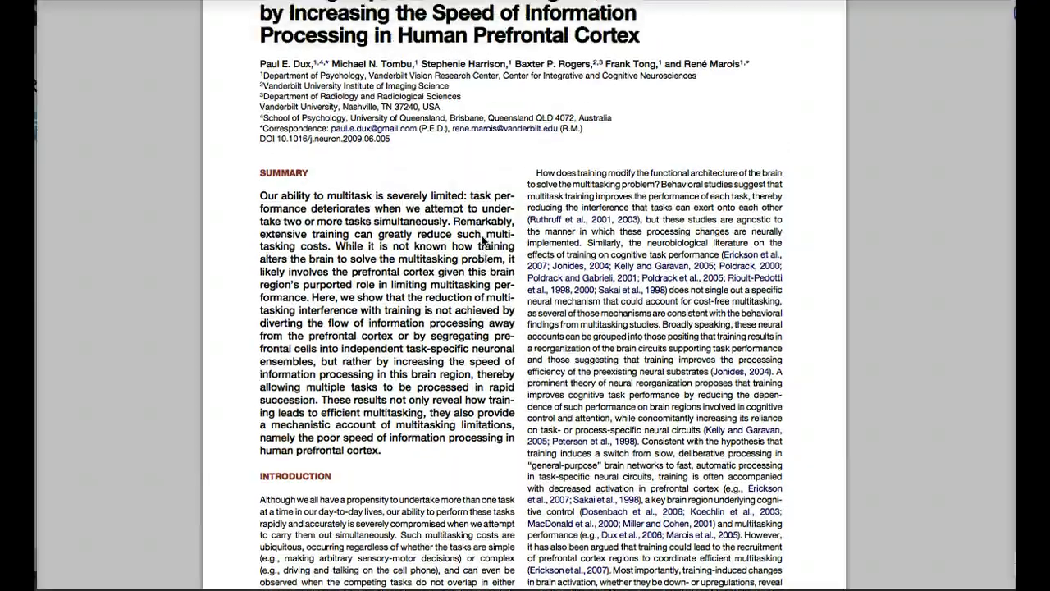
pyautogui.scroll(3, 482, 241)
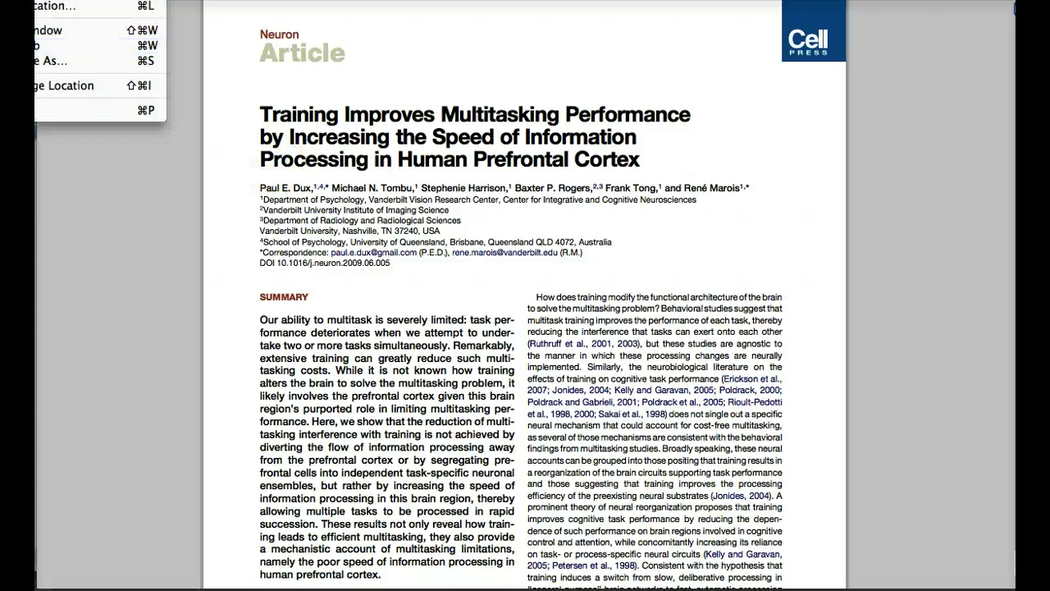
# Step: Save the paper to the Desktop as Dux_et_al-2009
pyautogui.click(36, 62)
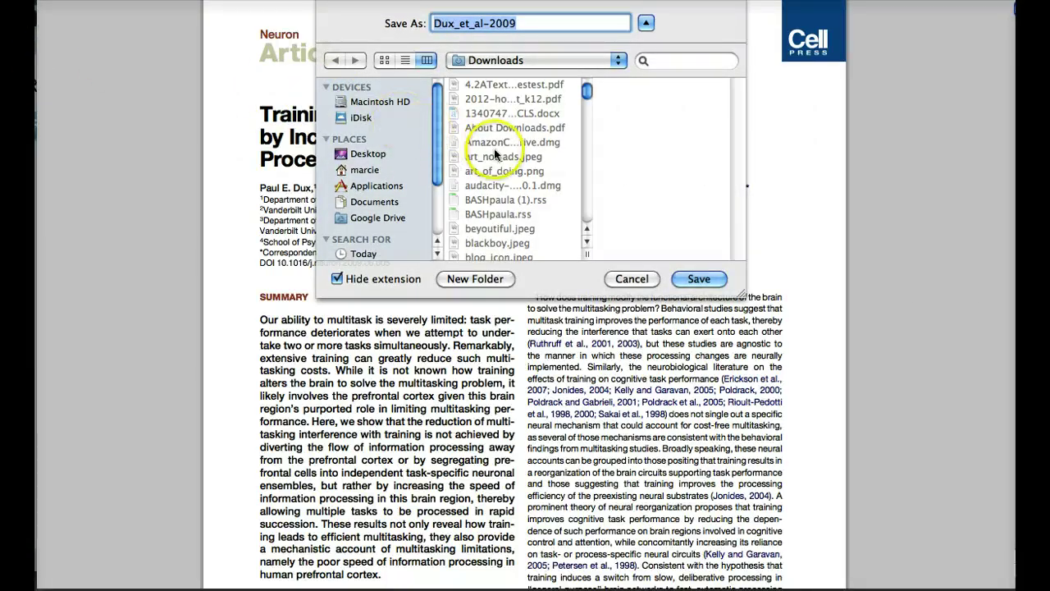
pyautogui.click(369, 153)
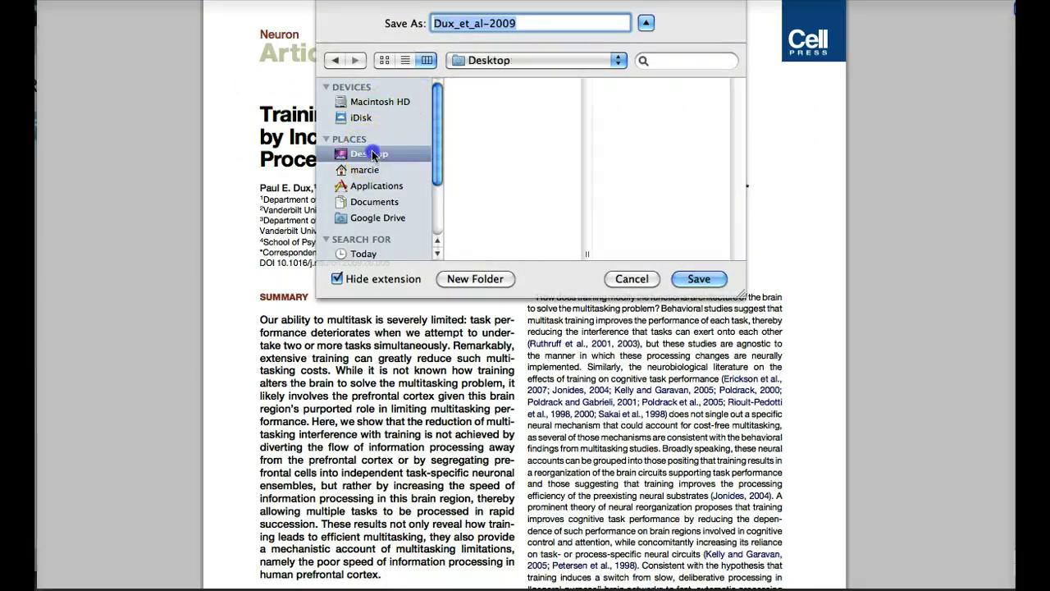
pyautogui.click(687, 268)
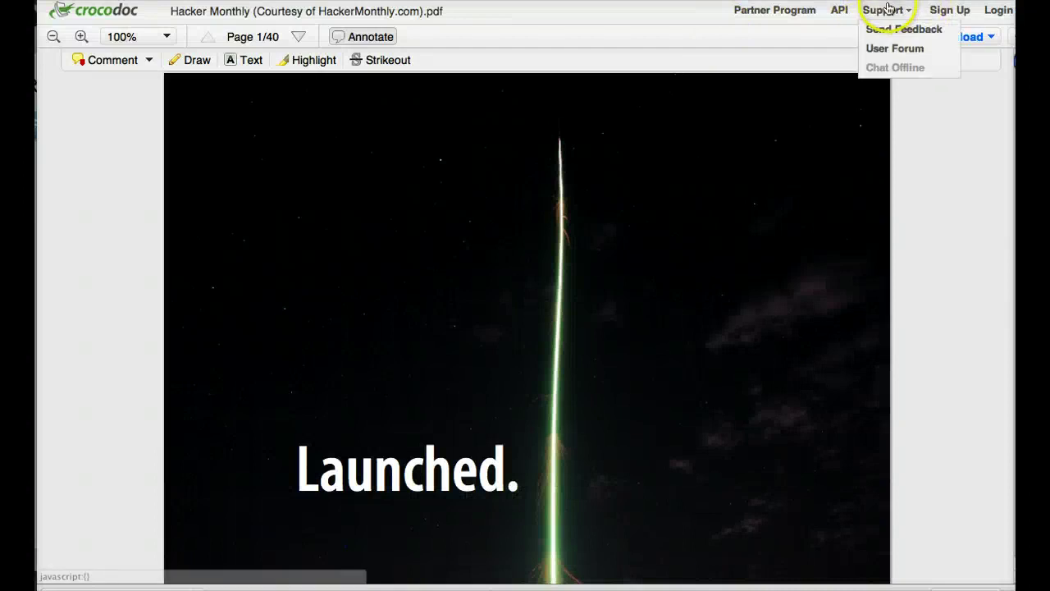
# Step: Log in to Crocodoc, decline saving the password for this site, and show My Documents
pyautogui.click(994, 10)
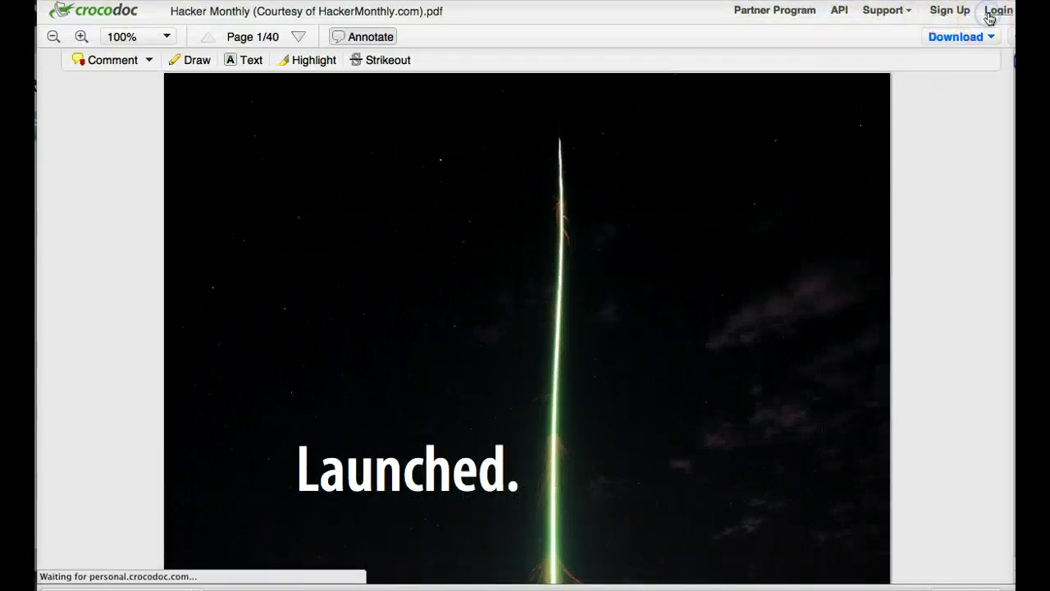
pyautogui.click(518, 169)
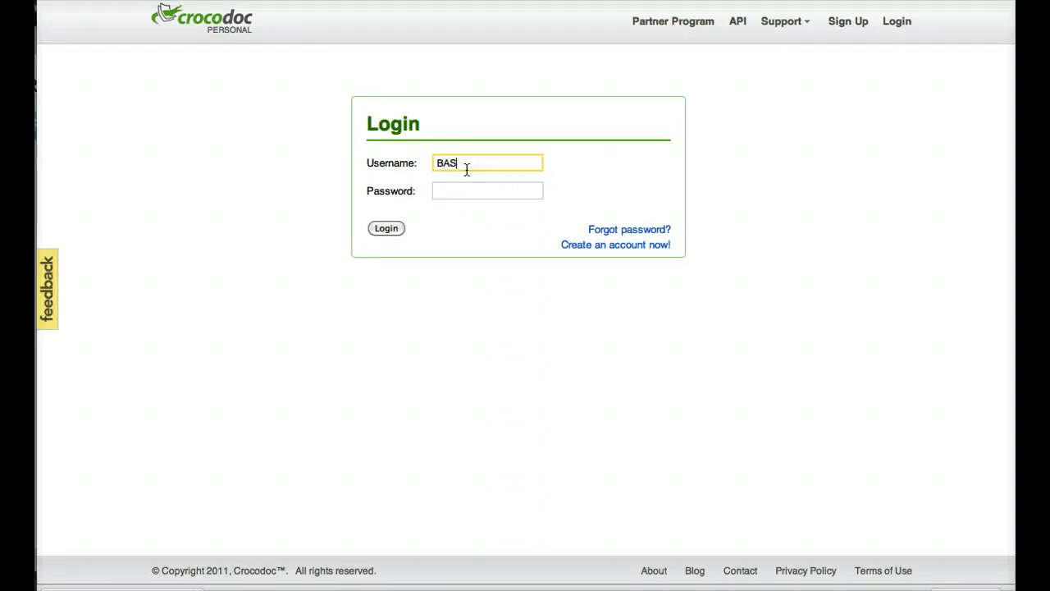
pyautogui.press('Tab')
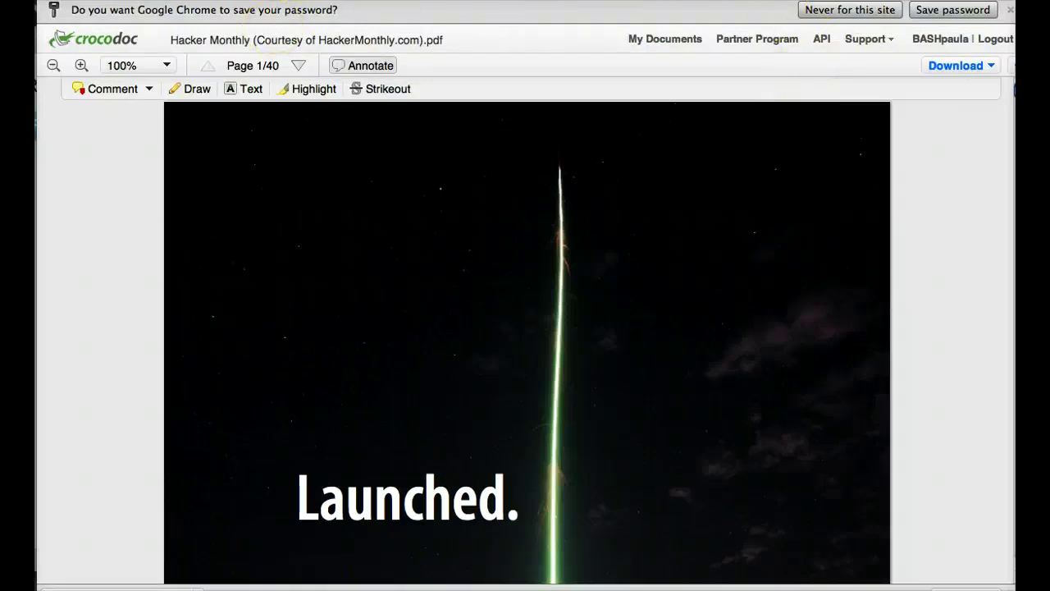
pyautogui.click(878, 10)
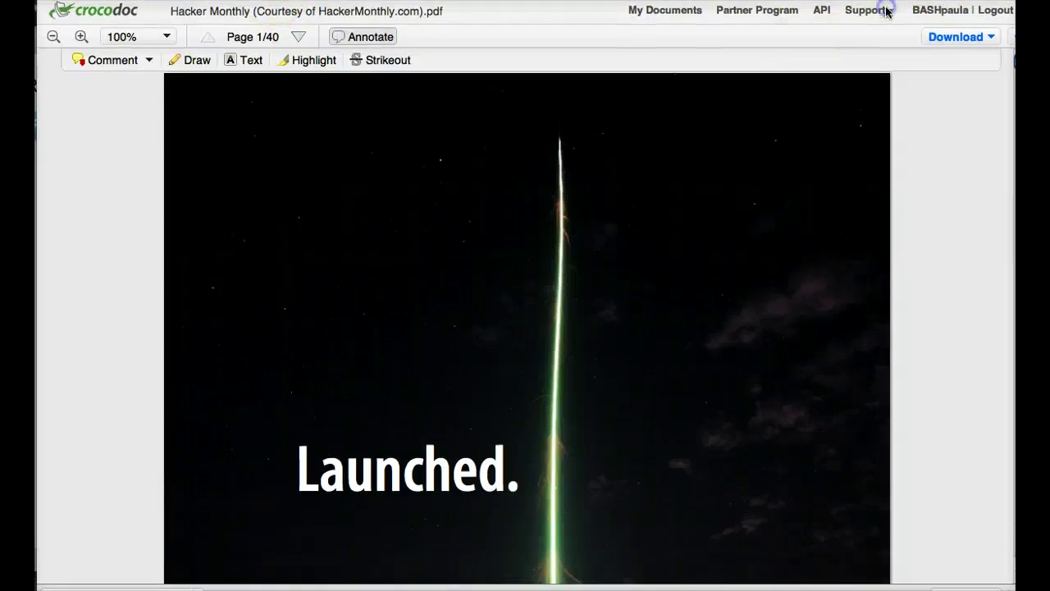
pyautogui.click(686, 12)
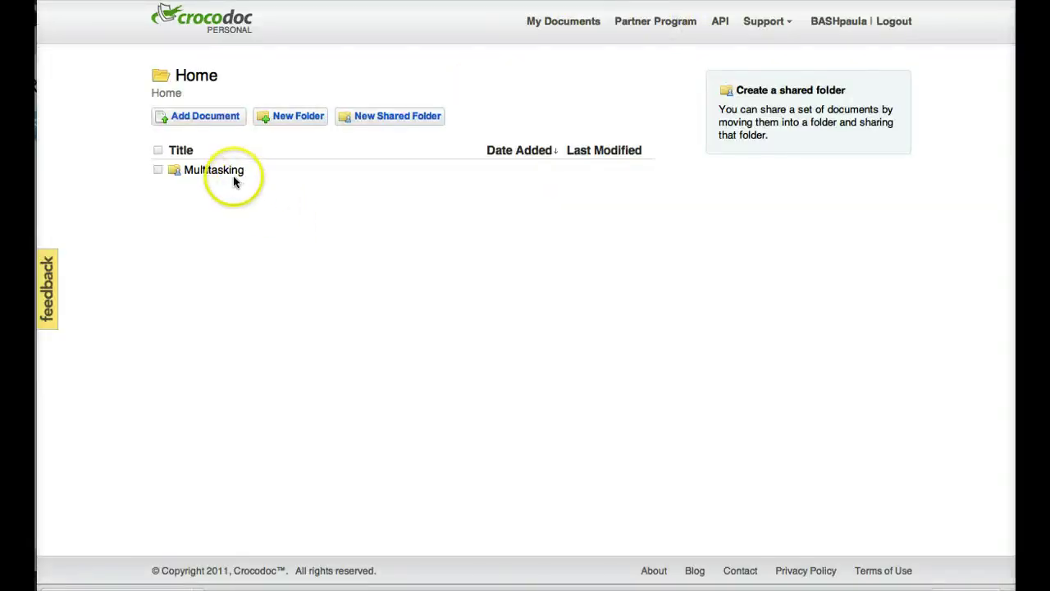
# Step: Upload Dux_et_al-2009.pdf from today's files to Crocodoc
pyautogui.click(216, 120)
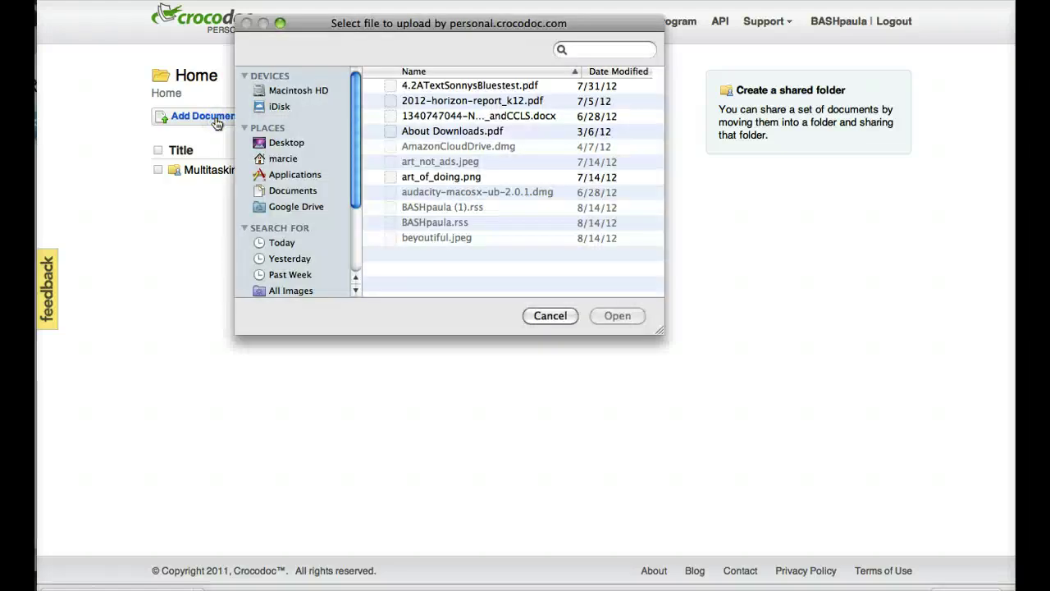
pyautogui.click(287, 239)
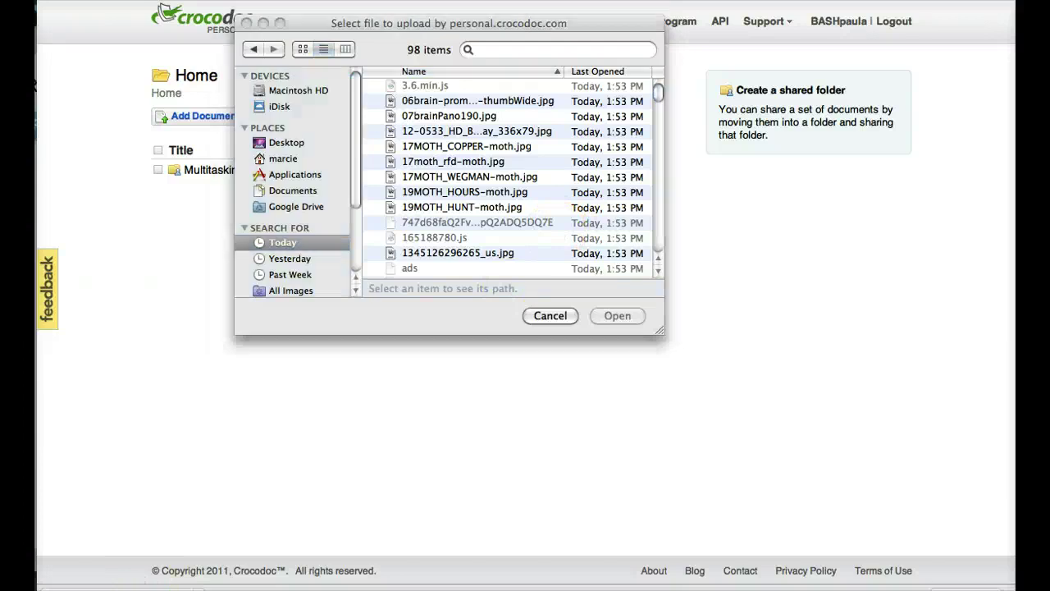
pyautogui.scroll(-10, 508, 205)
pyautogui.click(433, 205)
pyautogui.doubleClick(435, 204)
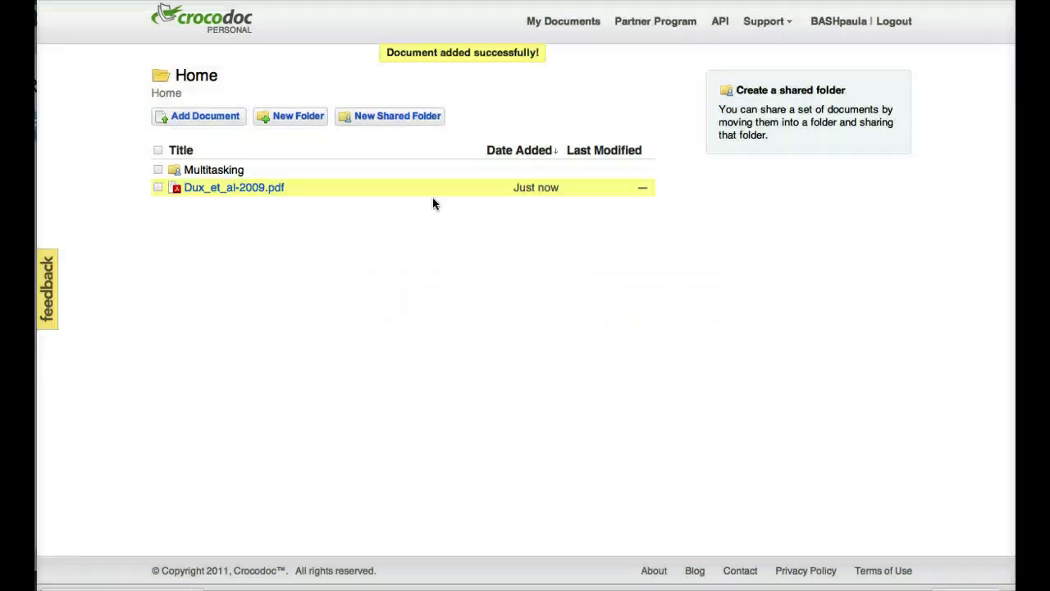
# Step: Move Dux_et_al-2009.pdf into the Multitasking folder and open it in the viewer
pyautogui.moveTo(209, 190); pyautogui.dragTo(212, 175)
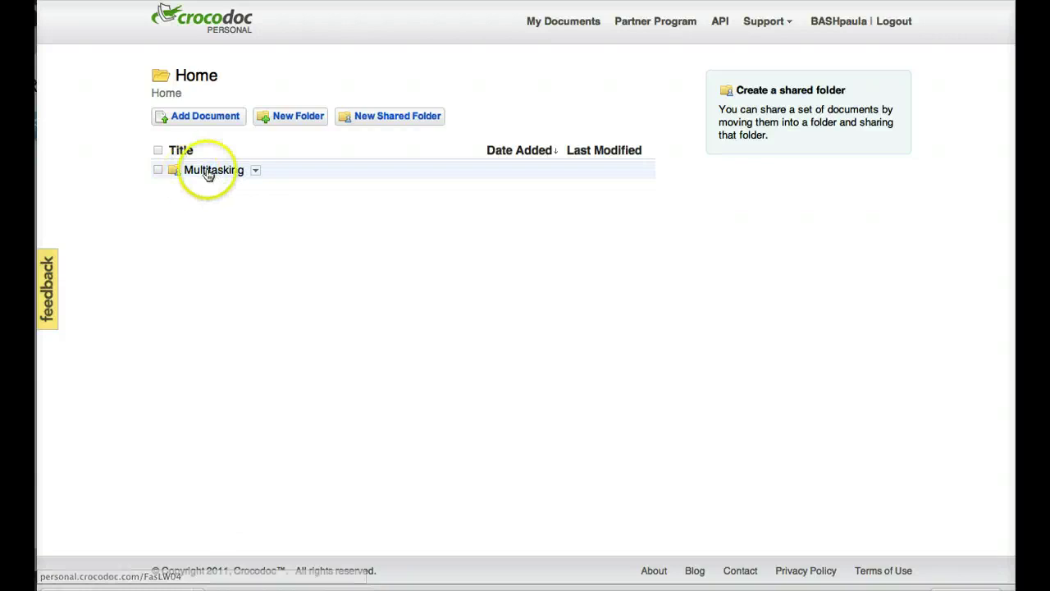
pyautogui.click(184, 170)
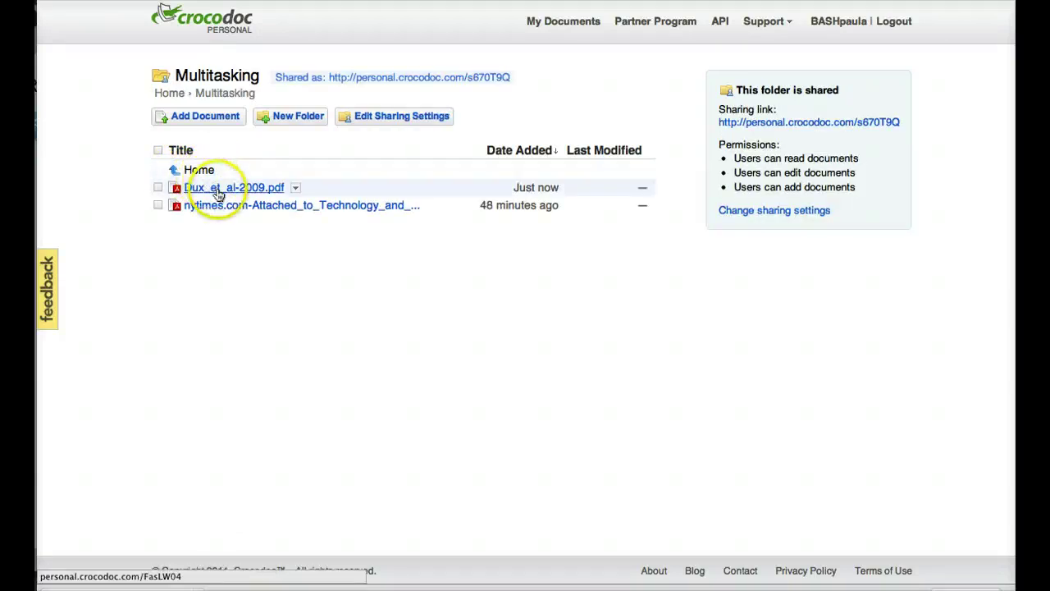
pyautogui.click(219, 195)
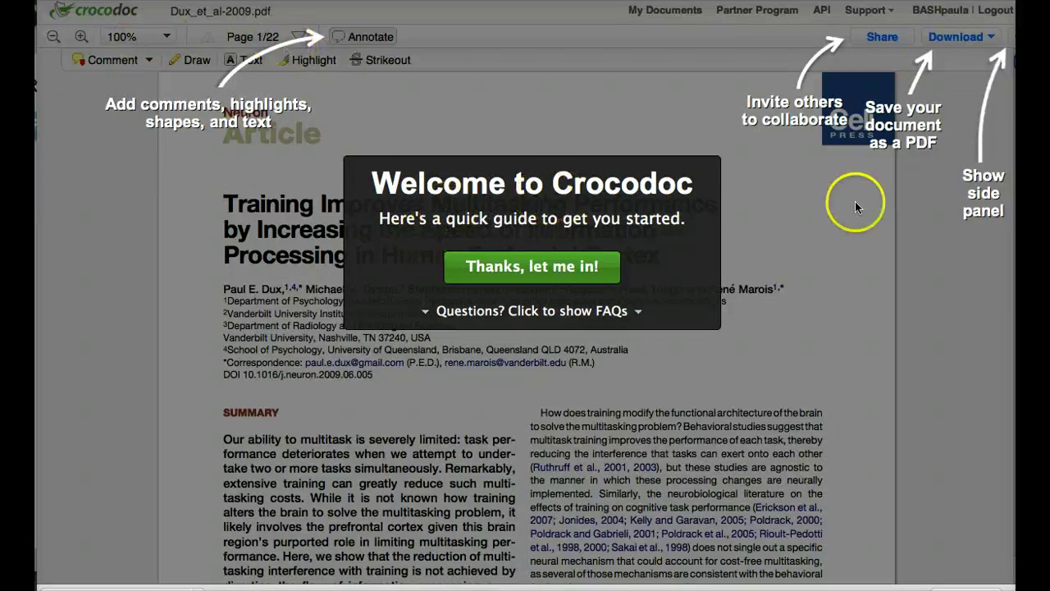
# Step: Dismiss the Crocodoc welcome guide and clear the stray heading selection on page one
pyautogui.click(520, 279)
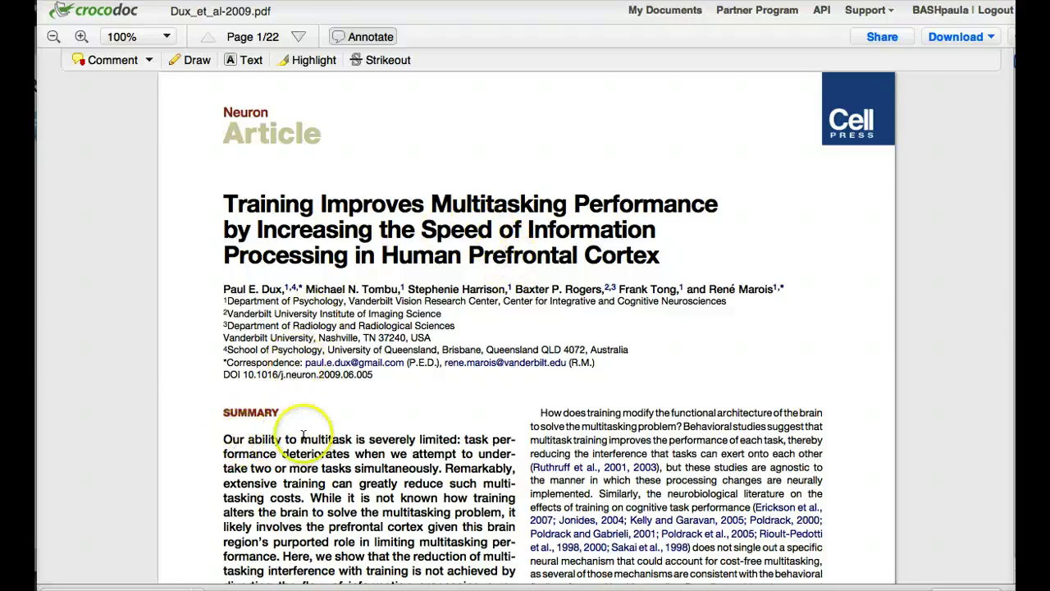
pyautogui.moveTo(303, 436); pyautogui.dragTo(362, 436)
pyautogui.click(362, 436)
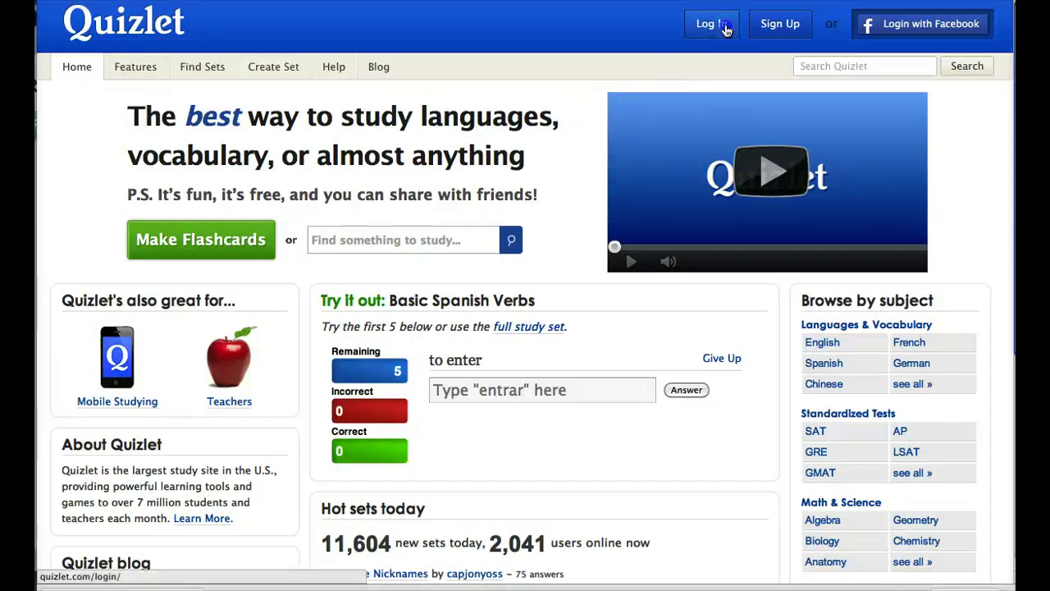
# Step: Sign in to Quizlet and open the Multitasking set at its second card, neuroscience
pyautogui.click(726, 28)
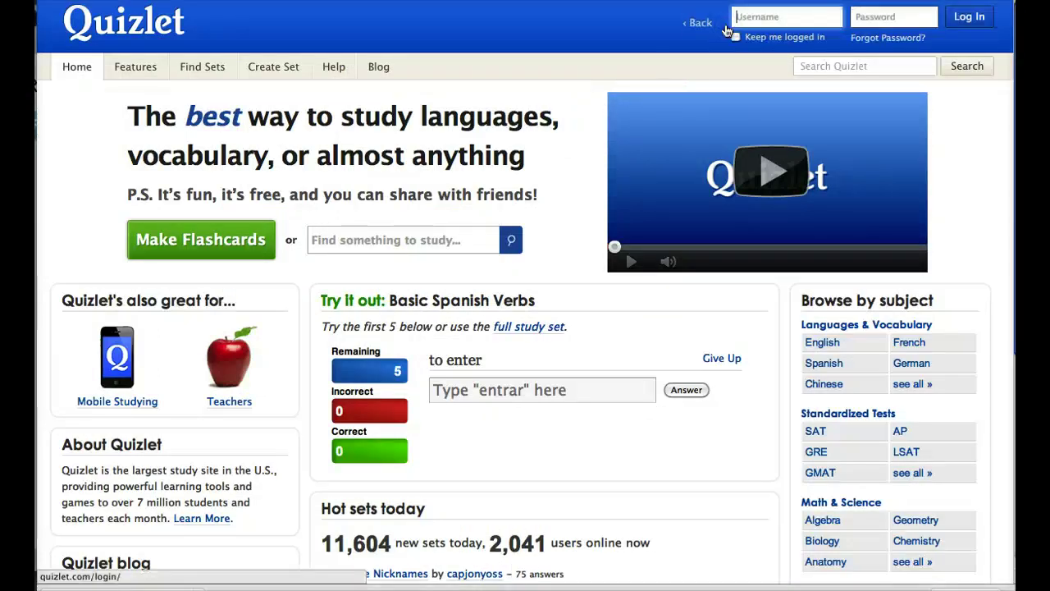
pyautogui.write('BASHp')
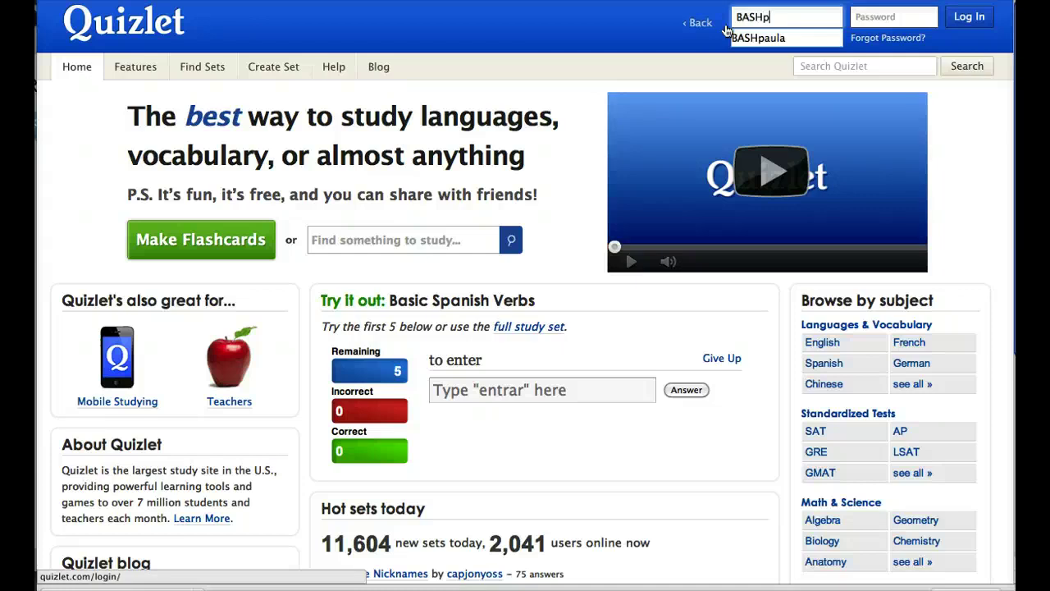
pyautogui.write('aula')
pyautogui.press('Tab')
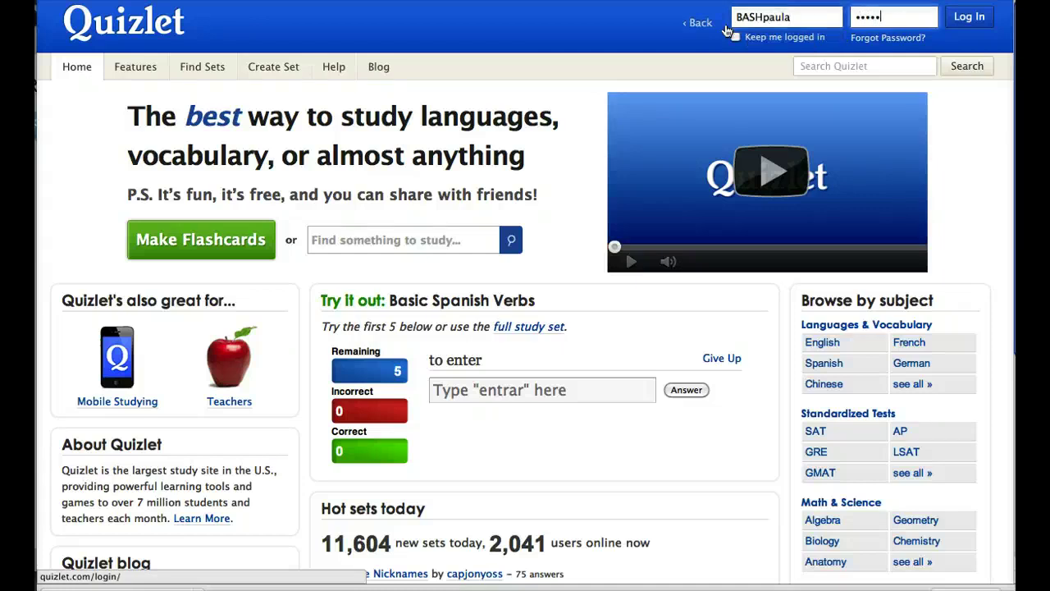
pyautogui.write('•')
pyautogui.press('Return')
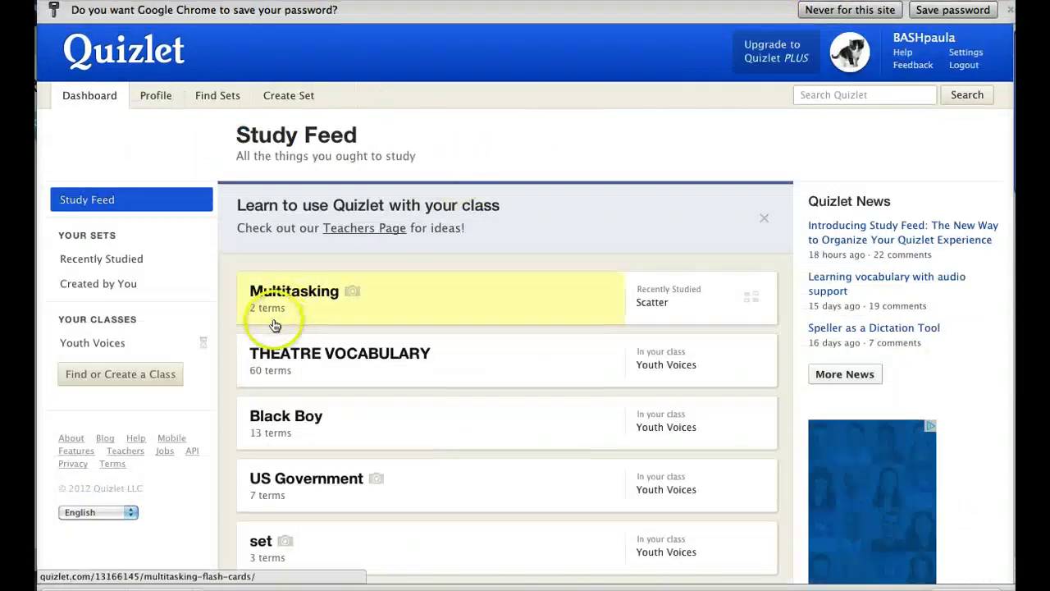
pyautogui.click(275, 295)
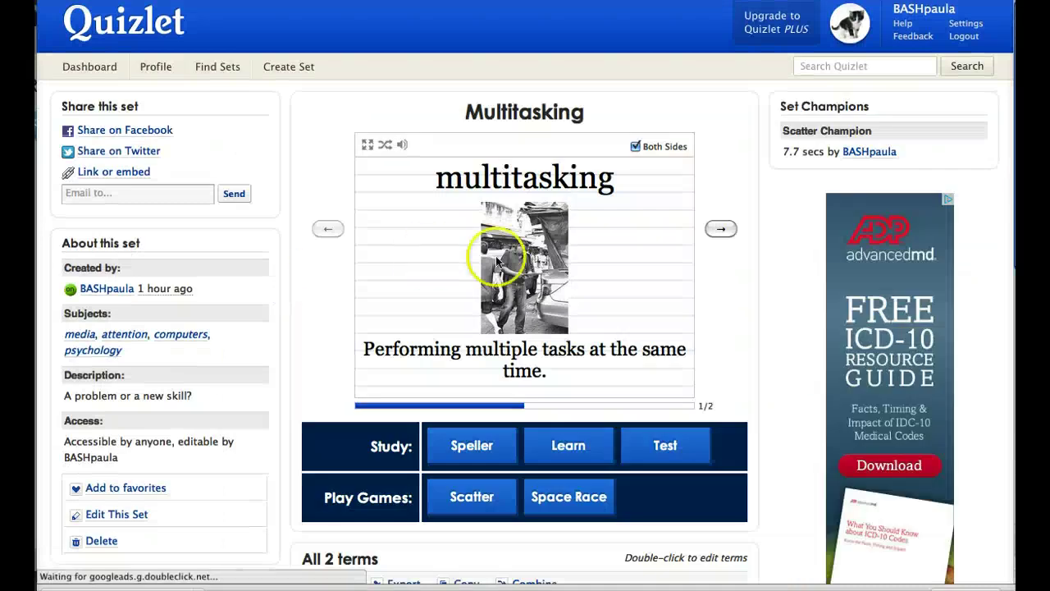
pyautogui.click(721, 229)
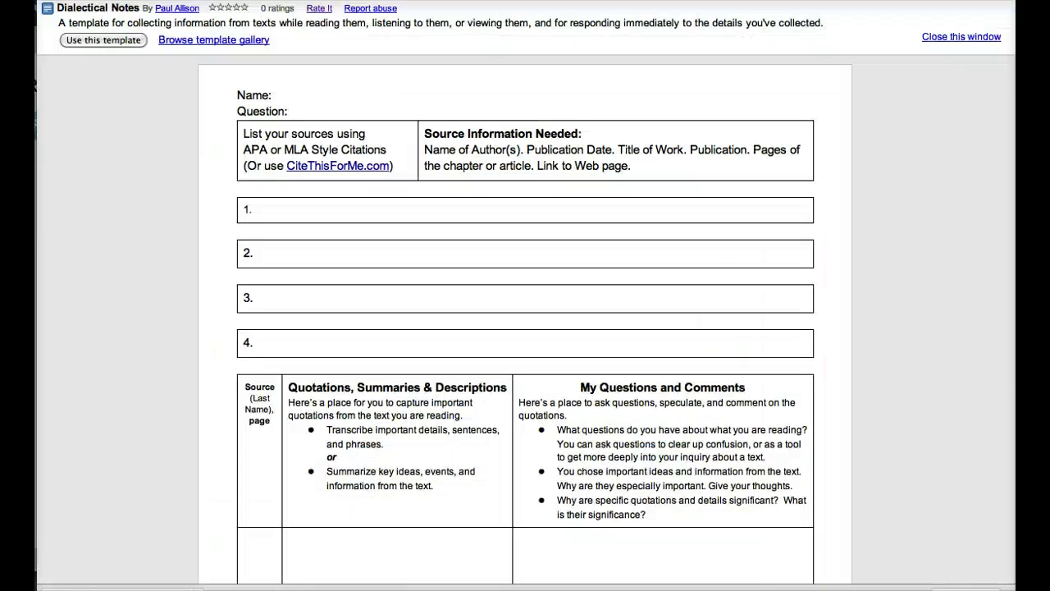
# Step: Scroll the Dialectical Notes template preview down to its Quotations and My Questions table
pyautogui.scroll(-2, 306, 230)
pyautogui.scroll(-3, 306, 230)
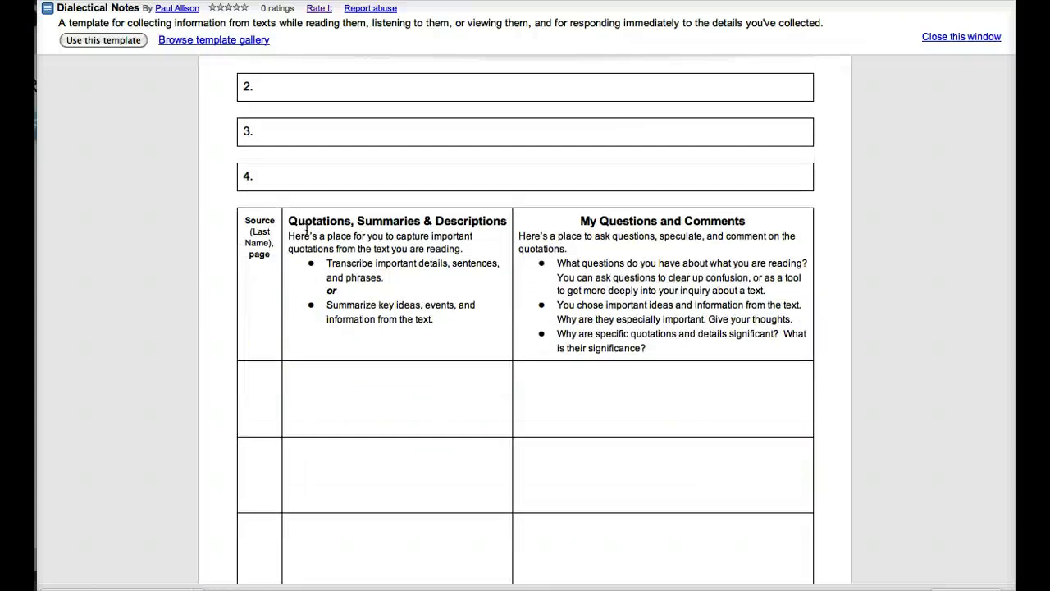
pyautogui.scroll(-3, 306, 229)
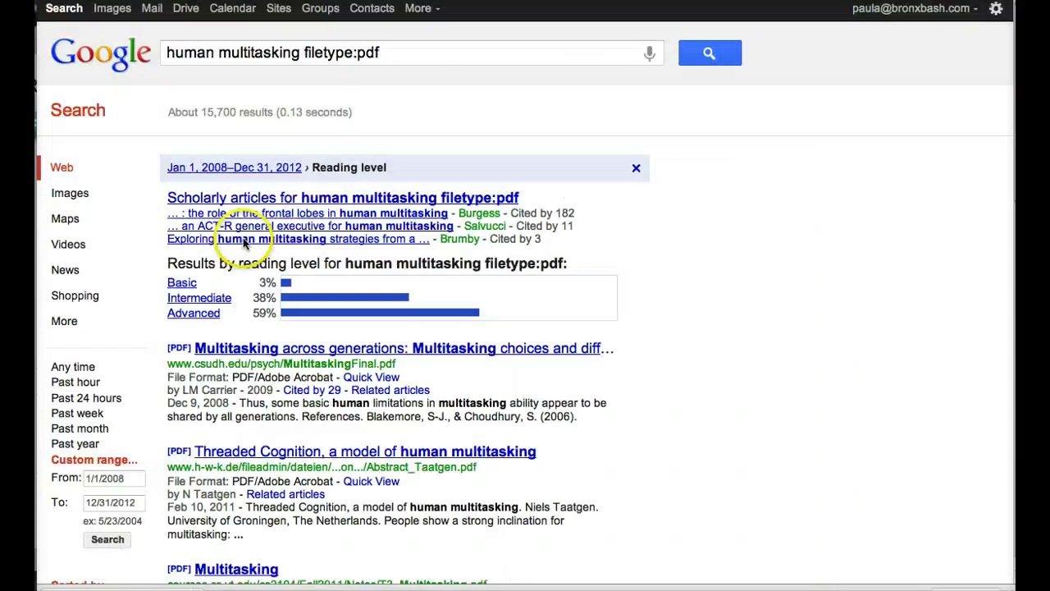
# Step: Open 'Simulating Human Multitasking with a Cognitive Architecture' from the filtered PDF results
pyautogui.scroll(-10, 243, 244)
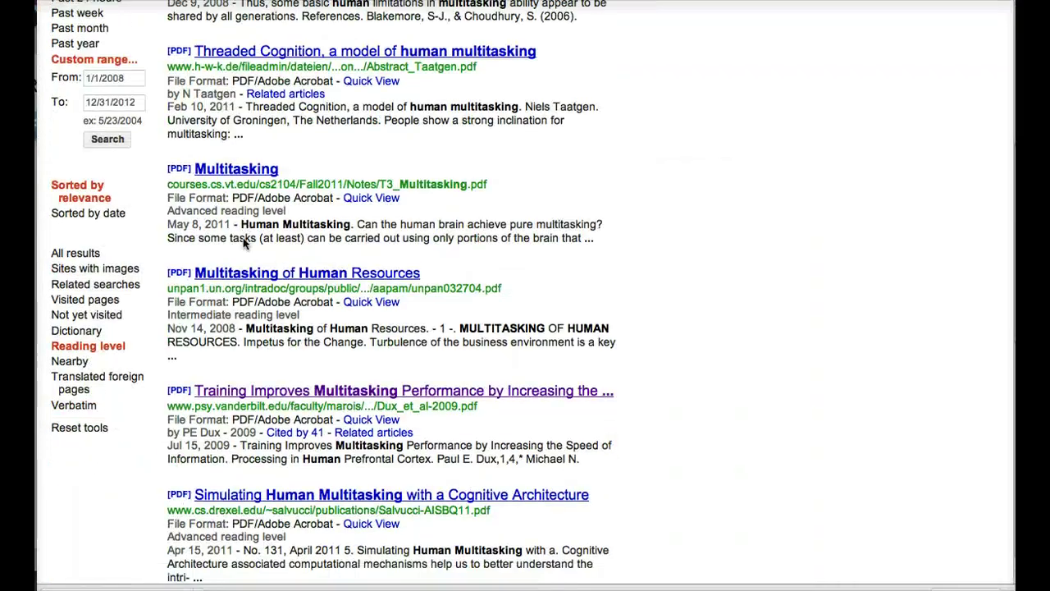
pyautogui.scroll(-1, 244, 244)
pyautogui.scroll(-3, 244, 243)
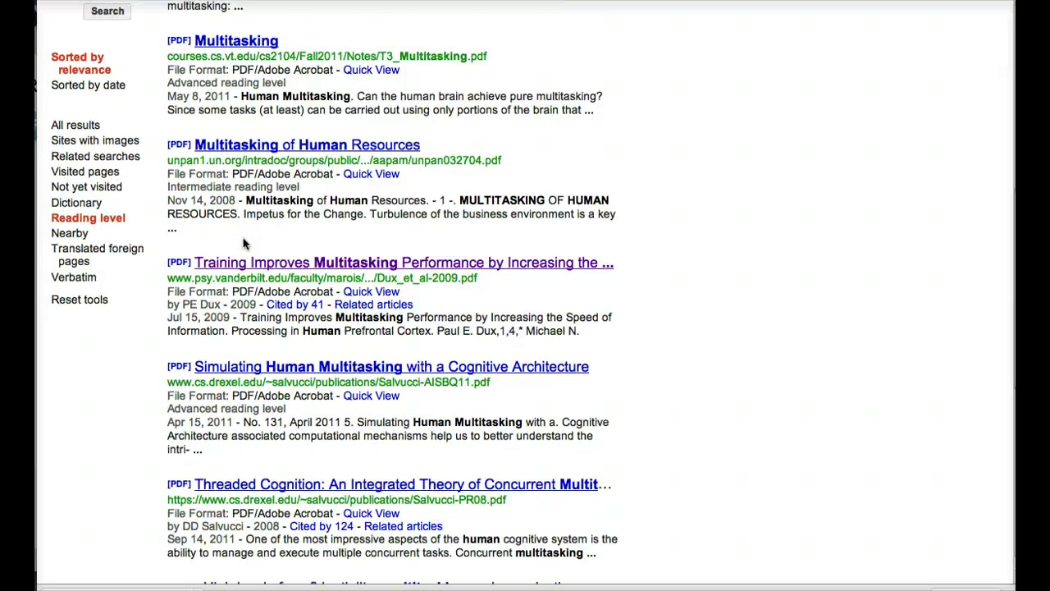
pyautogui.scroll(-3, 244, 243)
pyautogui.click(264, 198)
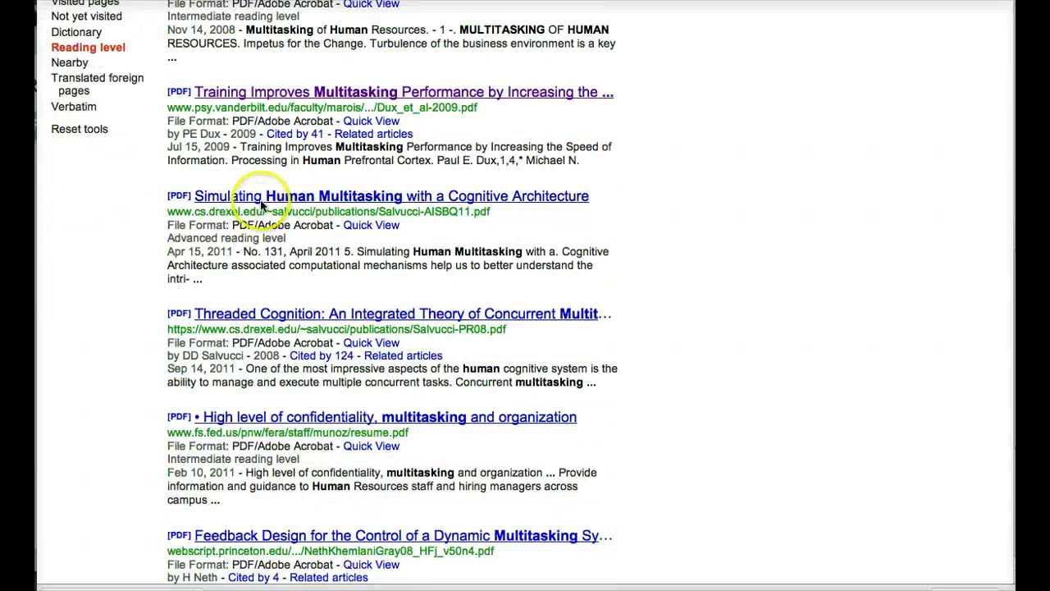